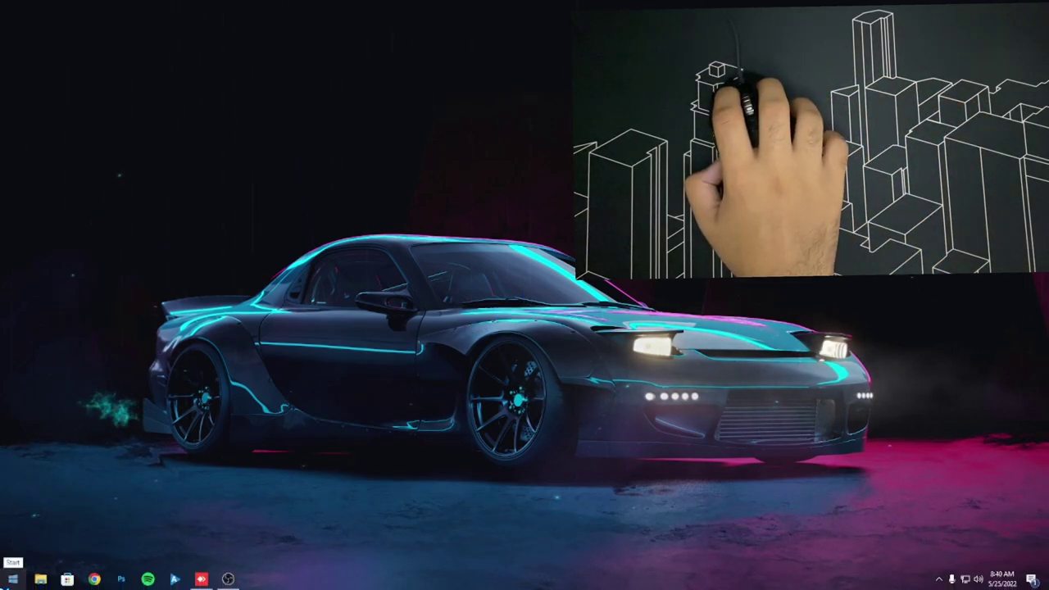
Launch Logitech G HUB from the Start menu and open the G502 HERO's settings
{"action": "left_click", "coordinate": [13, 579]}
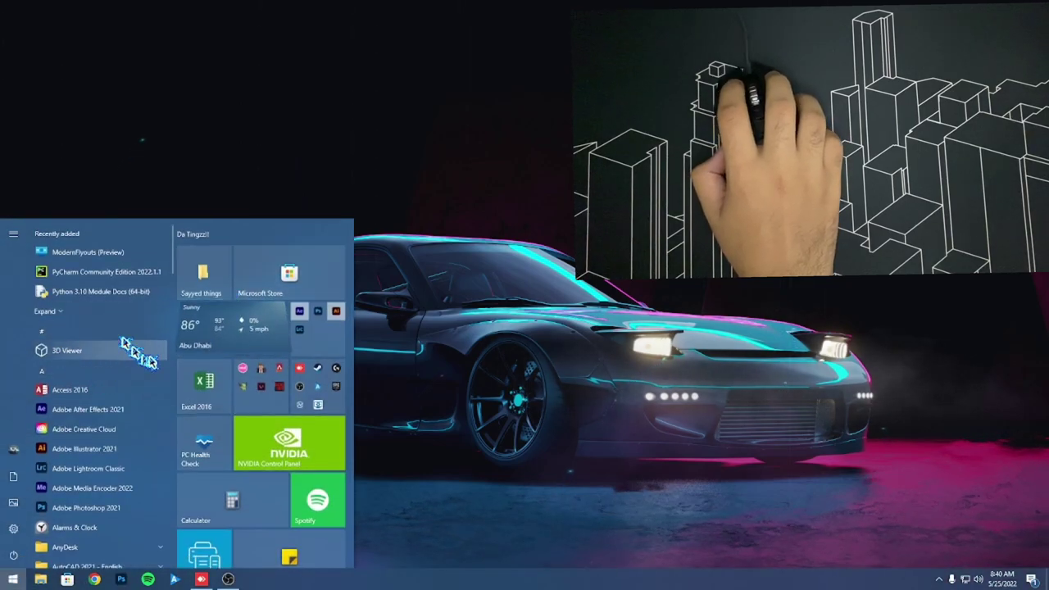
{"action": "left_click", "coordinate": [311, 384]}
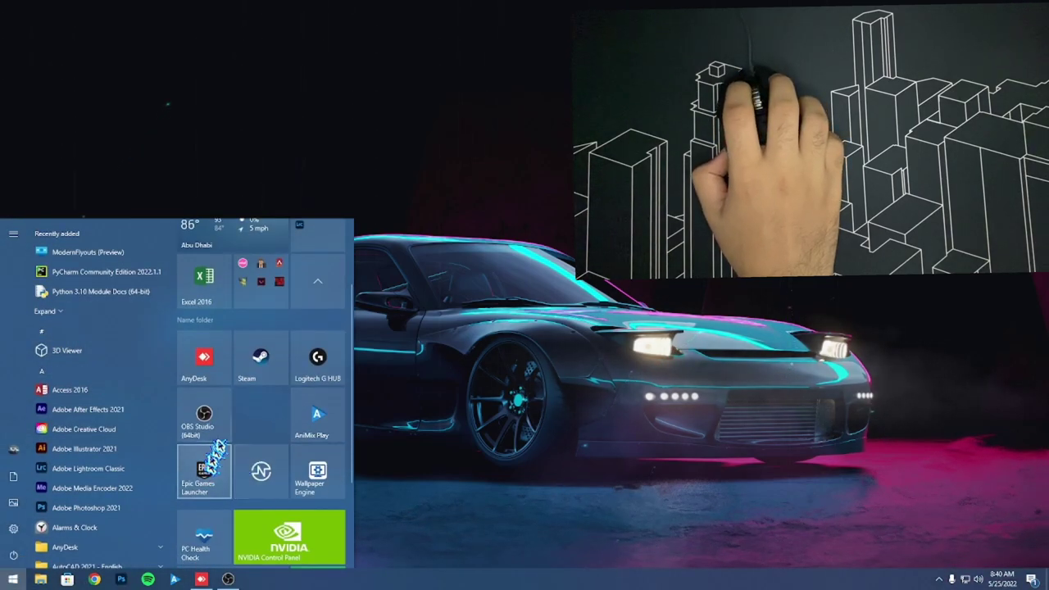
{"action": "left_click", "coordinate": [324, 375]}
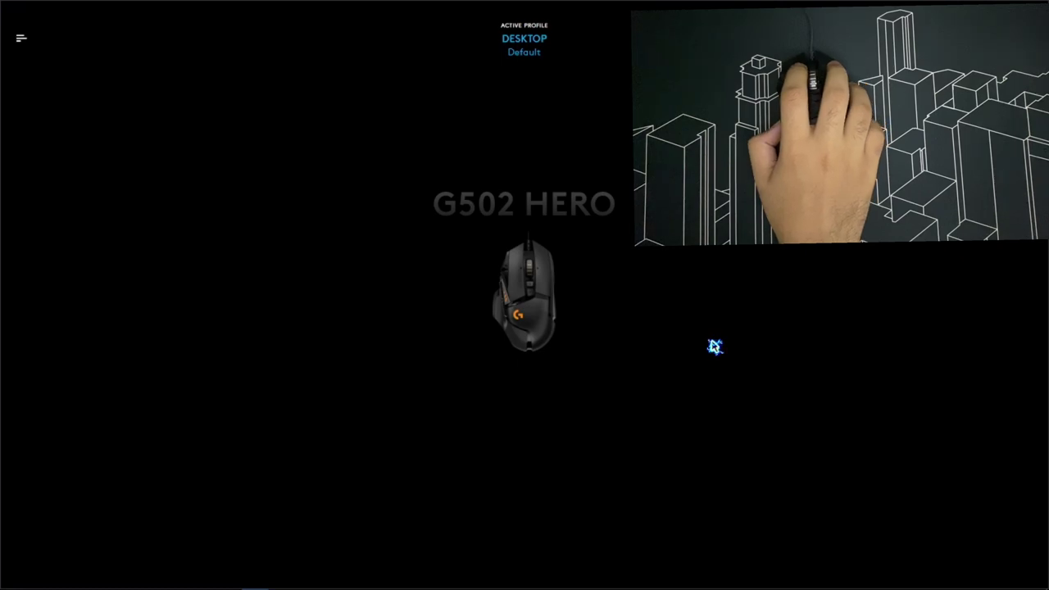
{"action": "left_click", "coordinate": [534, 301]}
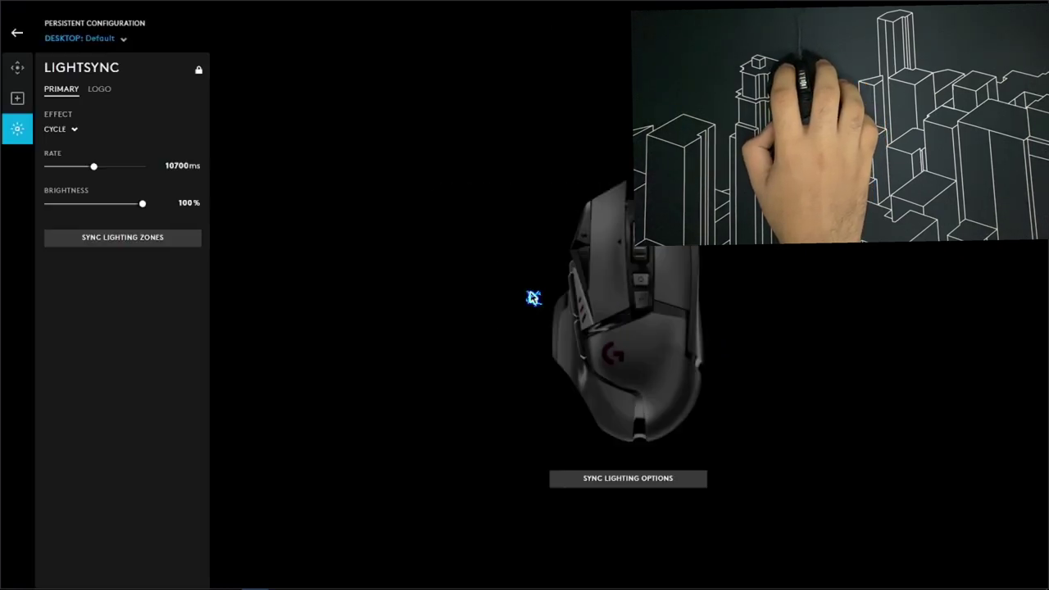
In Sensitivity (DPI), make 2350 current, add a 25400 DPI speed, then remove it
{"action": "left_click", "coordinate": [25, 72]}
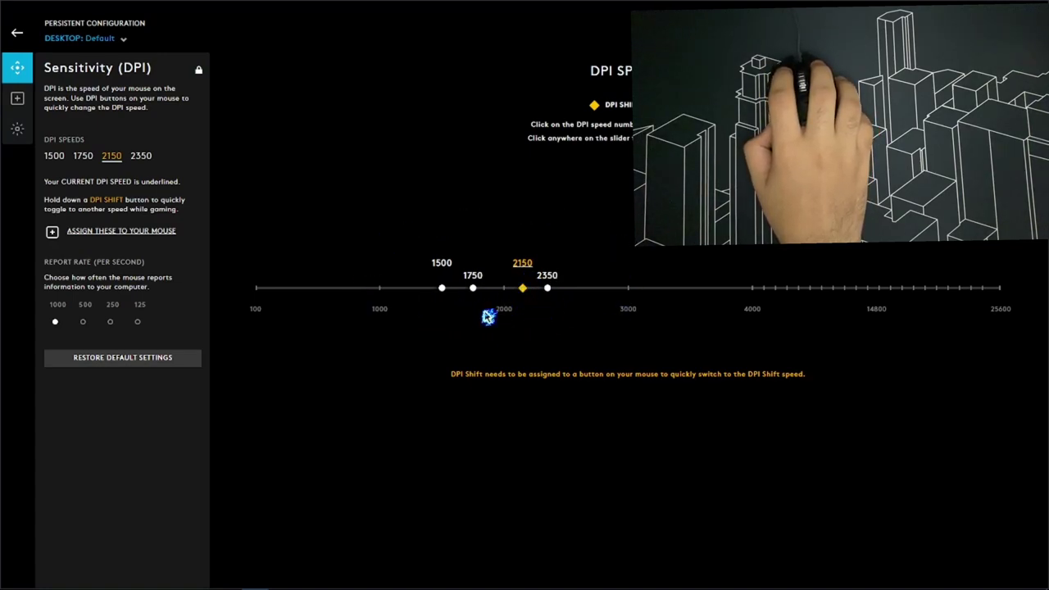
{"action": "left_click", "coordinate": [548, 291]}
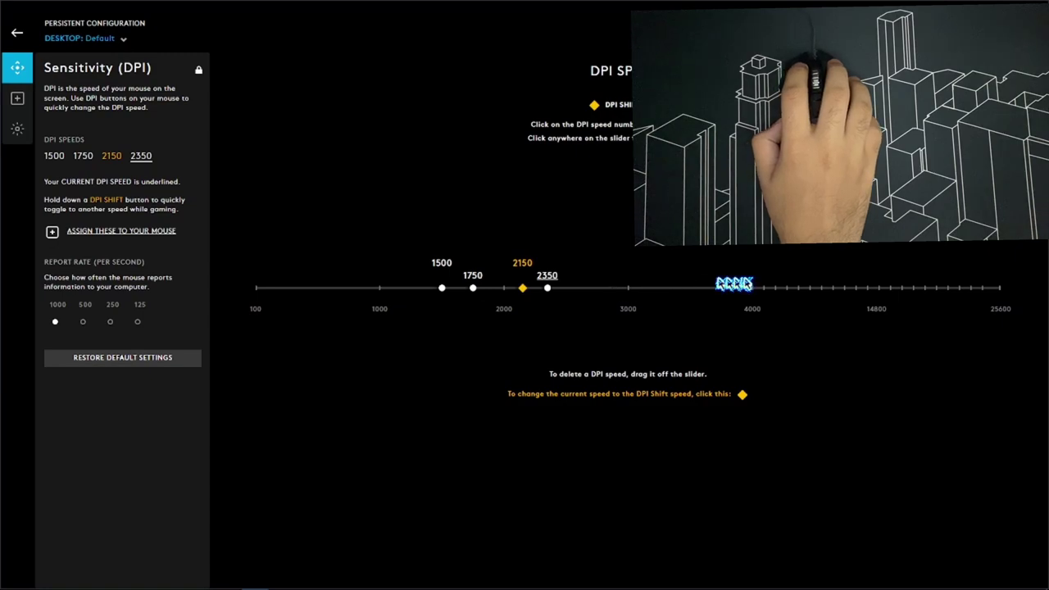
{"action": "left_click", "coordinate": [1000, 288]}
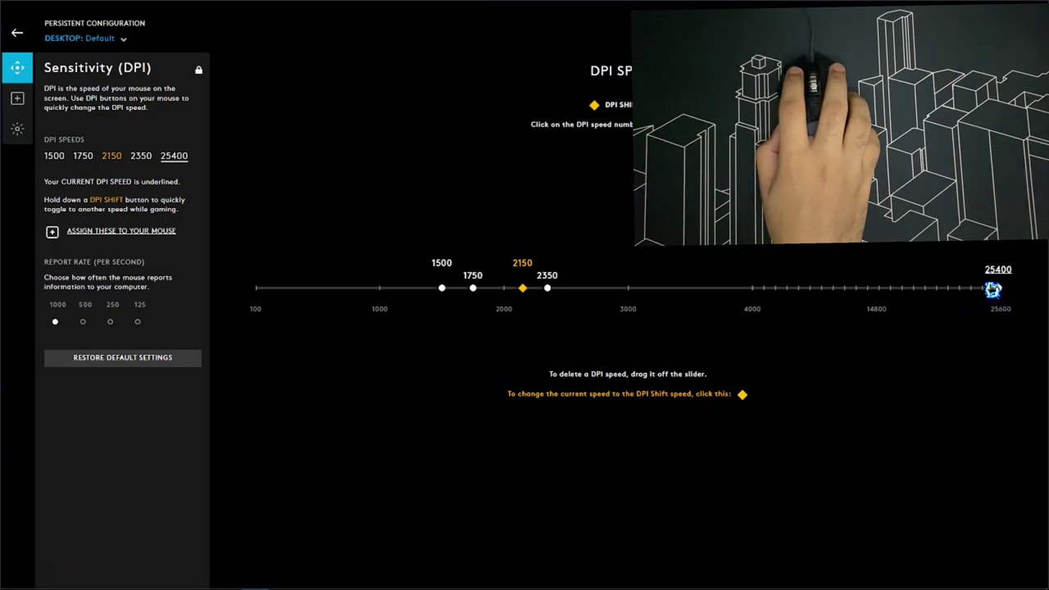
{"action": "left_click_drag", "start_coordinate": [972, 406], "coordinate": [960, 419]}
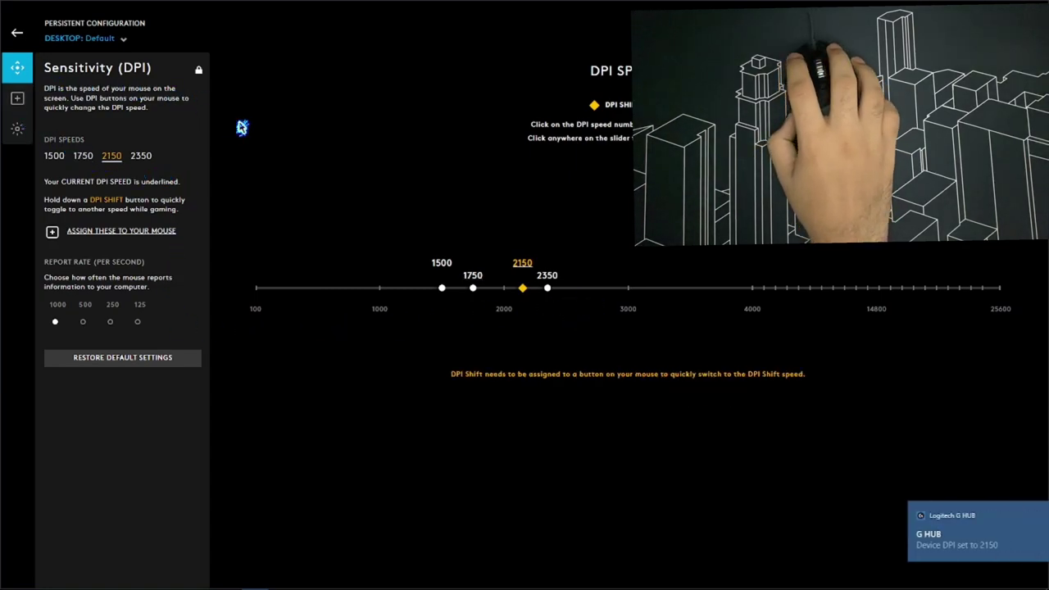
Open the G502's button assignments and flip between the side and top button views
{"action": "left_click", "coordinate": [27, 102]}
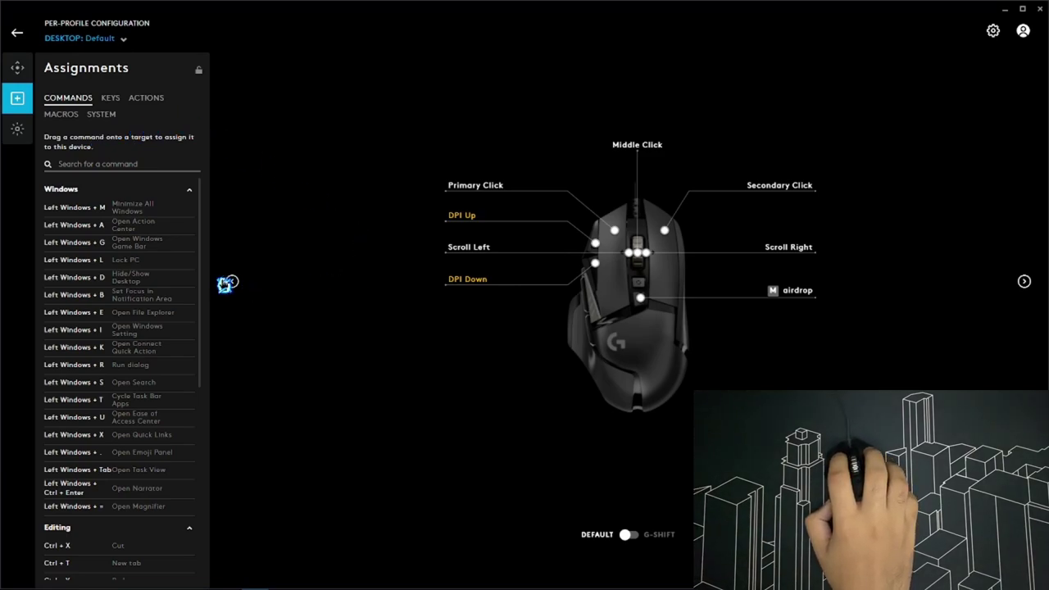
{"action": "left_click", "coordinate": [230, 281]}
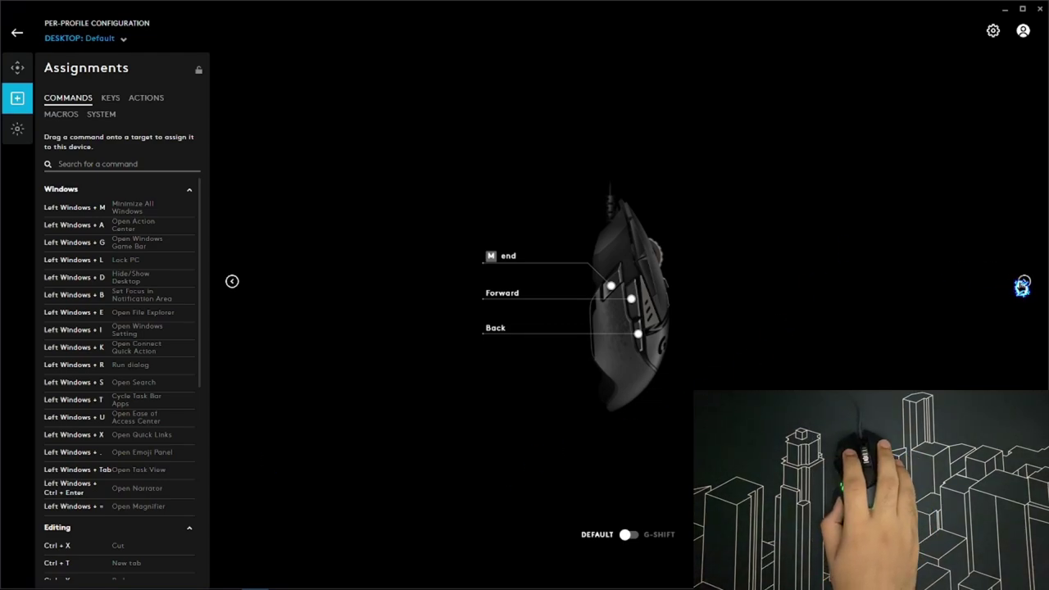
{"action": "left_click", "coordinate": [1023, 282]}
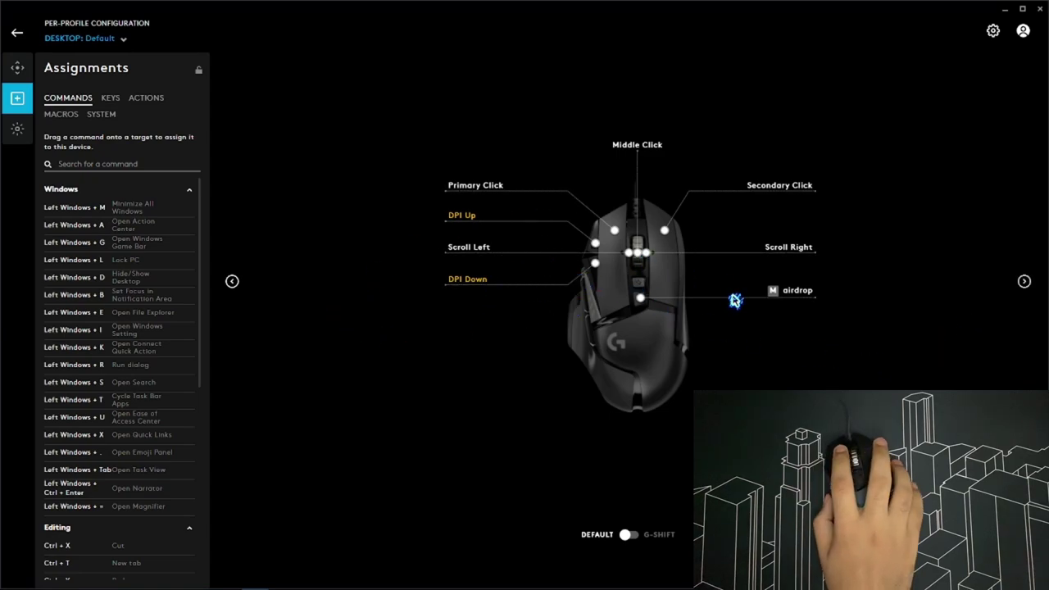
{"action": "left_click", "coordinate": [234, 281]}
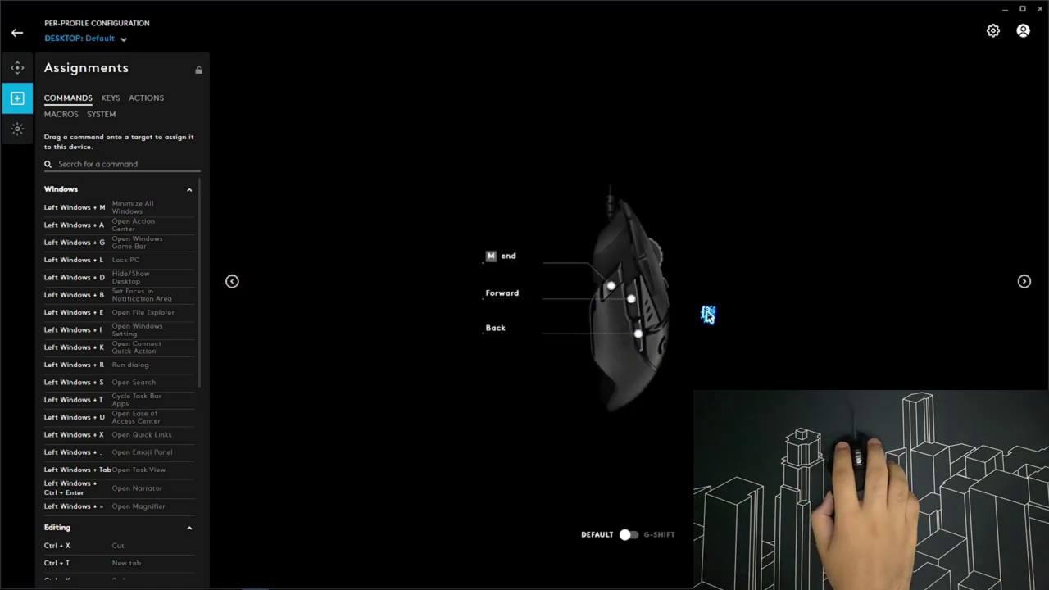
{"action": "scroll", "coordinate": [120, 232], "scroll_direction": "down", "scroll_amount": 5}
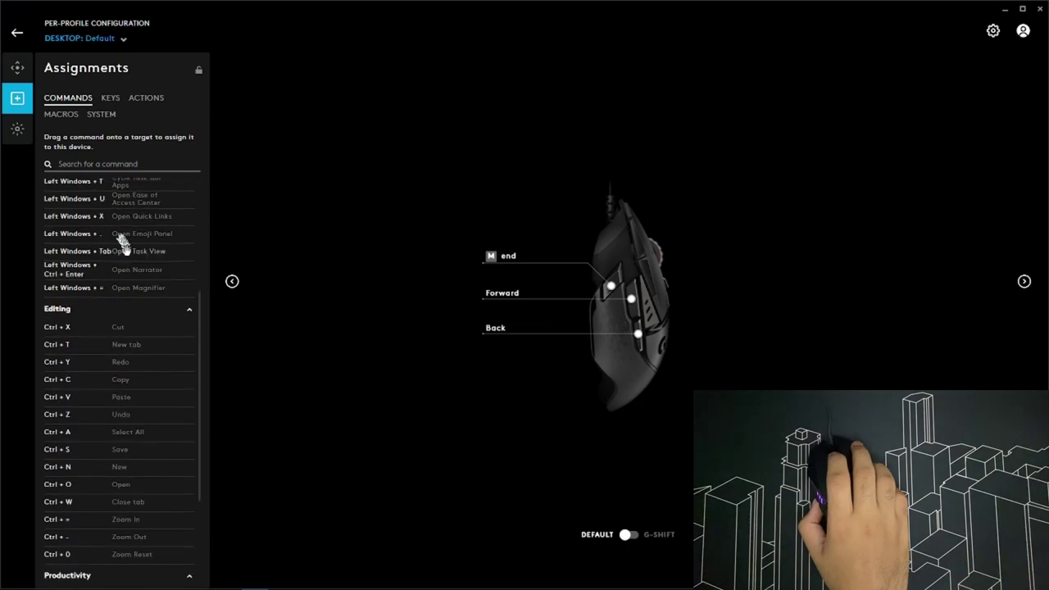
{"action": "scroll", "coordinate": [122, 235], "scroll_direction": "down", "scroll_amount": 4}
{"action": "scroll", "coordinate": [122, 281], "scroll_direction": "up", "scroll_amount": 8}
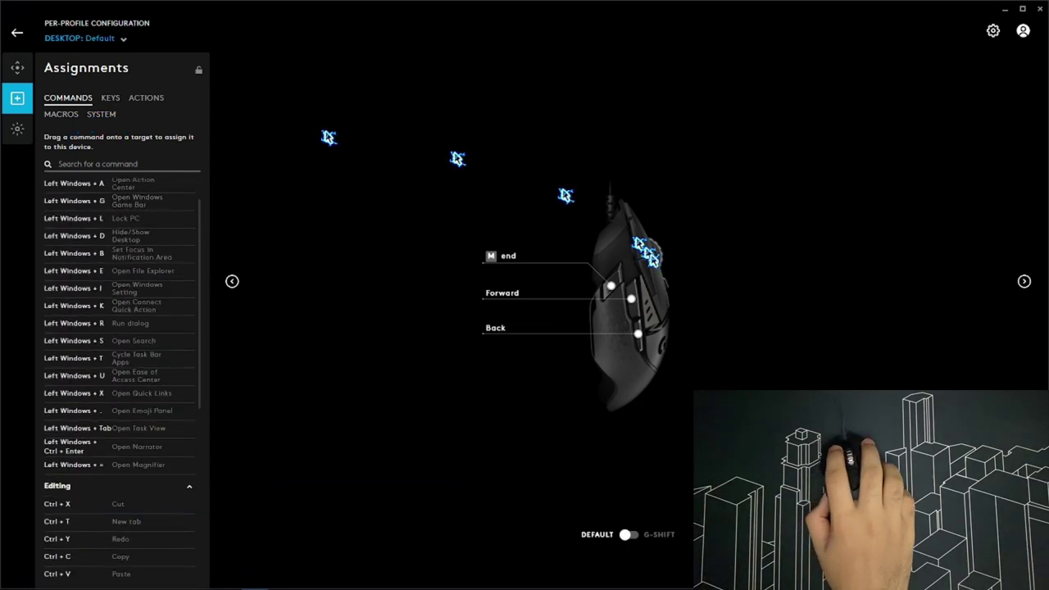
Browse the Macros, System and Keys command lists for assignments
{"action": "left_click", "coordinate": [62, 119]}
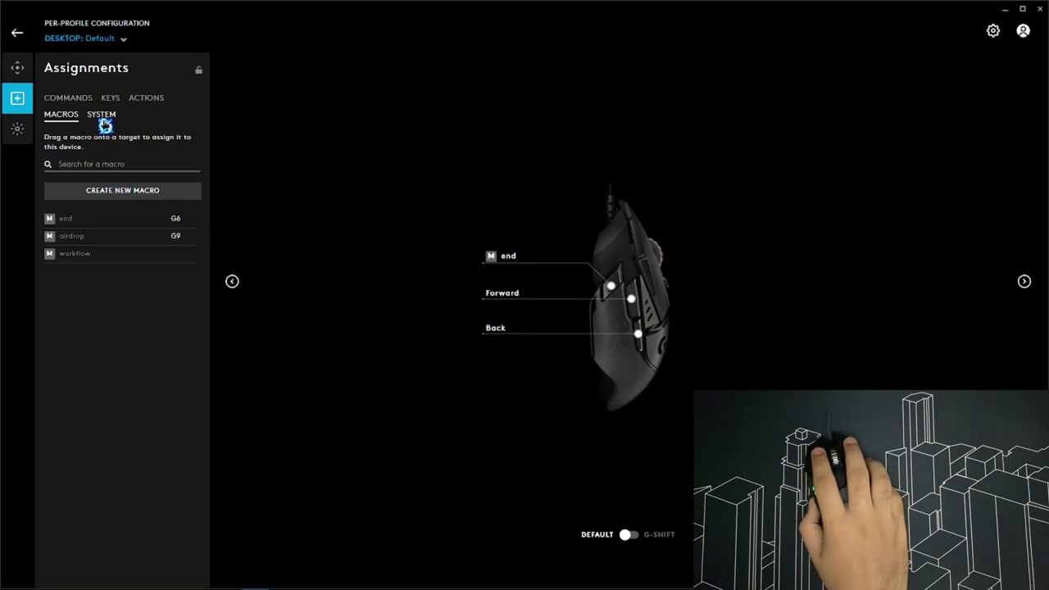
{"action": "left_click", "coordinate": [103, 116]}
{"action": "left_click", "coordinate": [110, 97]}
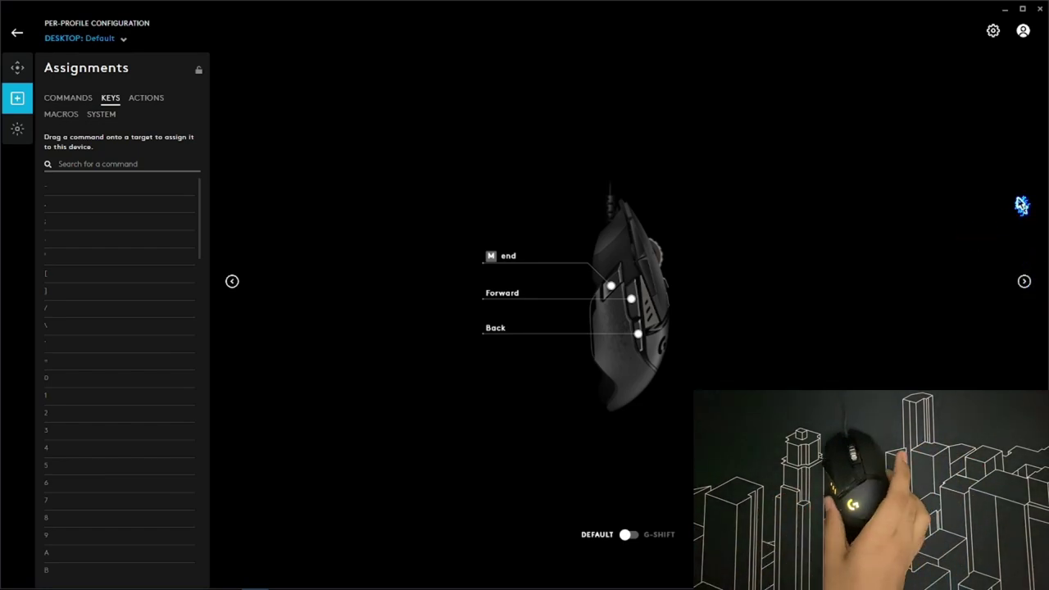
Close G HUB, relaunch it from Start, and open the G502's configuration page
{"action": "key", "text": "super+d"}
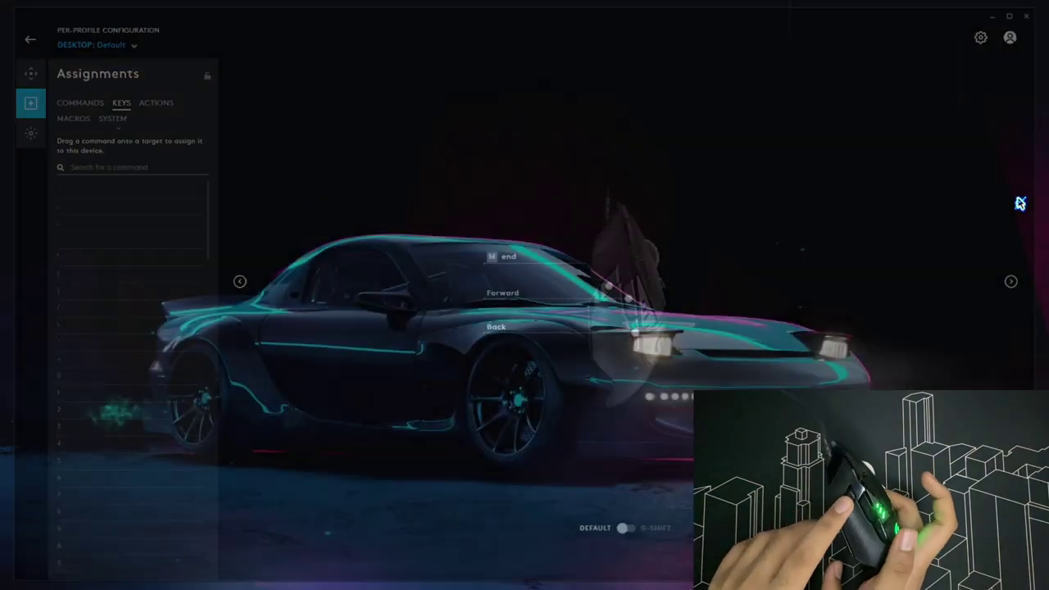
{"action": "key", "text": "super"}
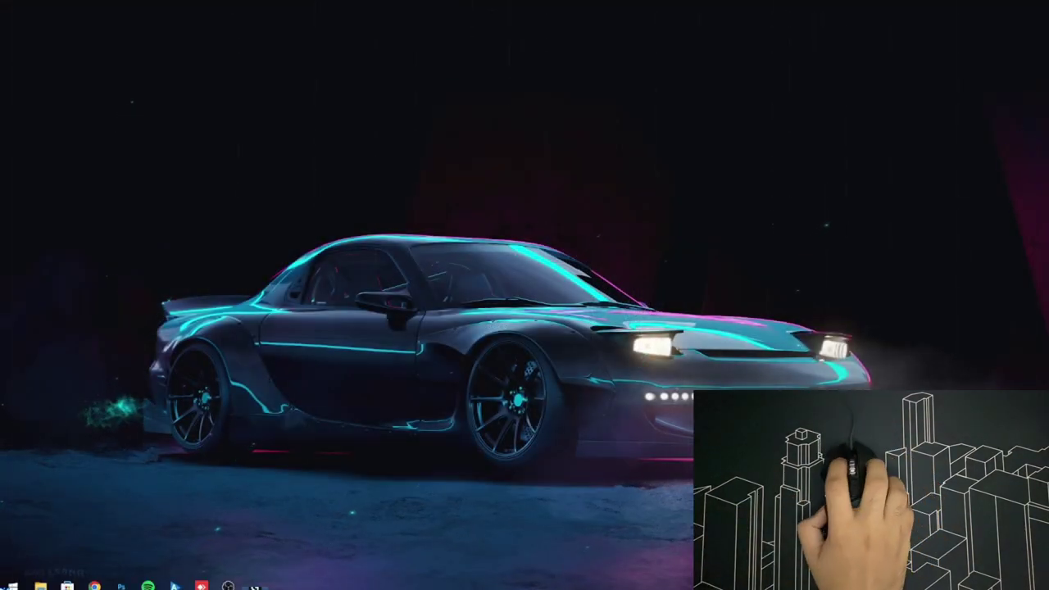
{"action": "left_click", "coordinate": [312, 366]}
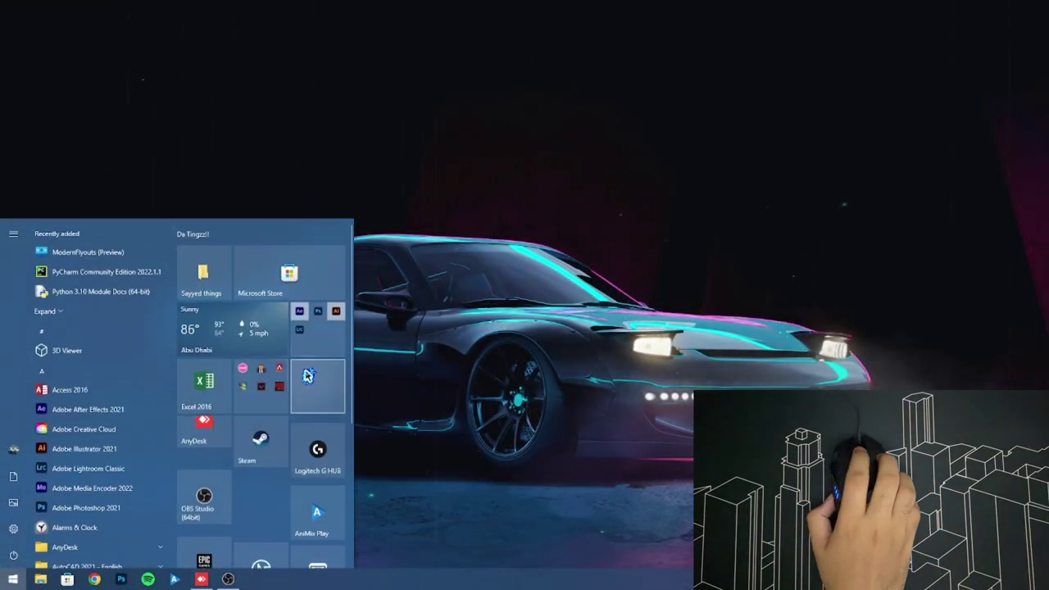
{"action": "left_click", "coordinate": [318, 455]}
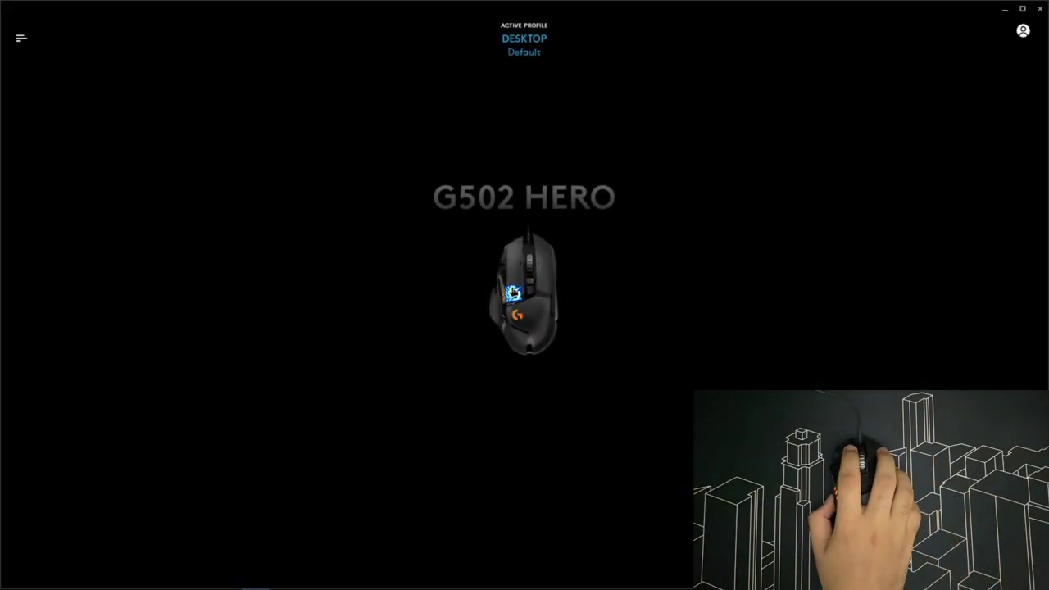
{"action": "left_click", "coordinate": [512, 292]}
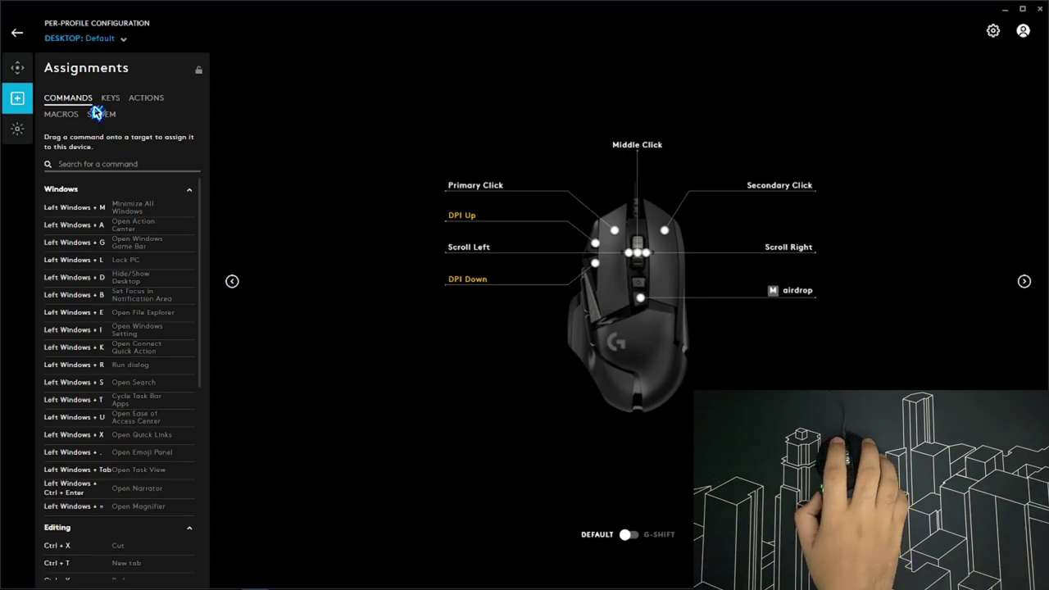
Show the G502's side-button assignments and open the profile list
{"action": "scroll", "coordinate": [90, 259], "scroll_direction": "down", "scroll_amount": 1}
{"action": "scroll", "coordinate": [87, 259], "scroll_direction": "down", "scroll_amount": 2}
{"action": "scroll", "coordinate": [105, 273], "scroll_direction": "down", "scroll_amount": 3}
{"action": "scroll", "coordinate": [105, 273], "scroll_direction": "down", "scroll_amount": 2}
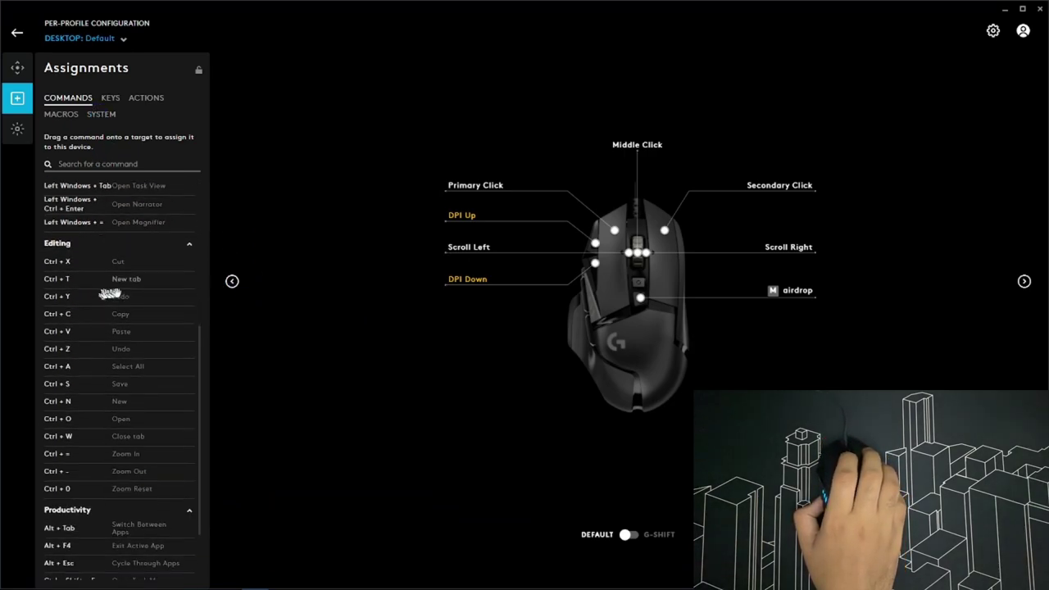
{"action": "scroll", "coordinate": [107, 279], "scroll_direction": "down", "scroll_amount": 2}
{"action": "left_click", "coordinate": [238, 281]}
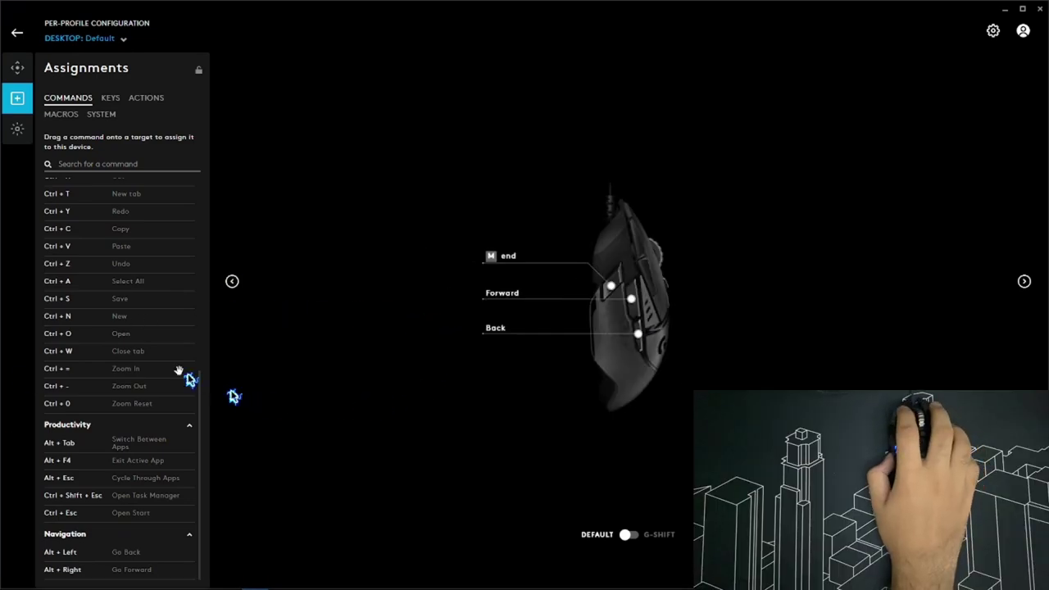
{"action": "scroll", "coordinate": [94, 426], "scroll_direction": "up", "scroll_amount": 6}
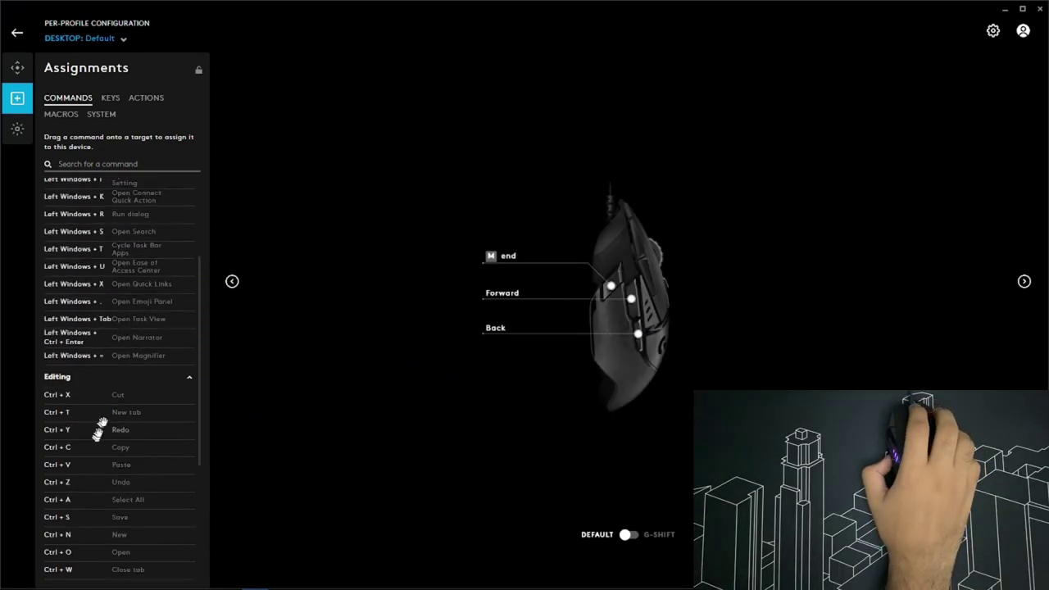
{"action": "scroll", "coordinate": [99, 406], "scroll_direction": "down", "scroll_amount": 6}
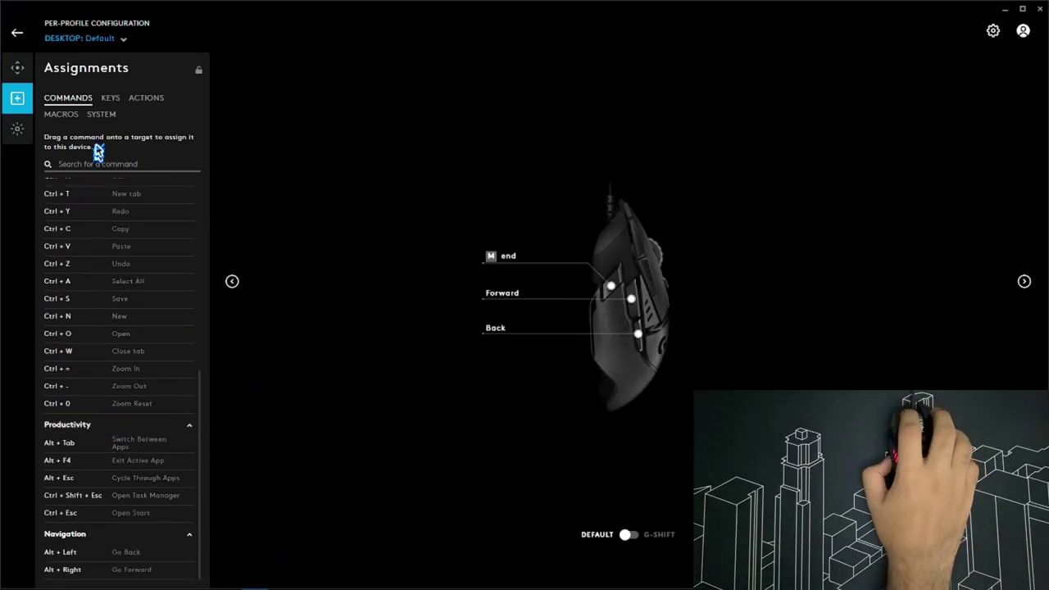
{"action": "left_click", "coordinate": [116, 39]}
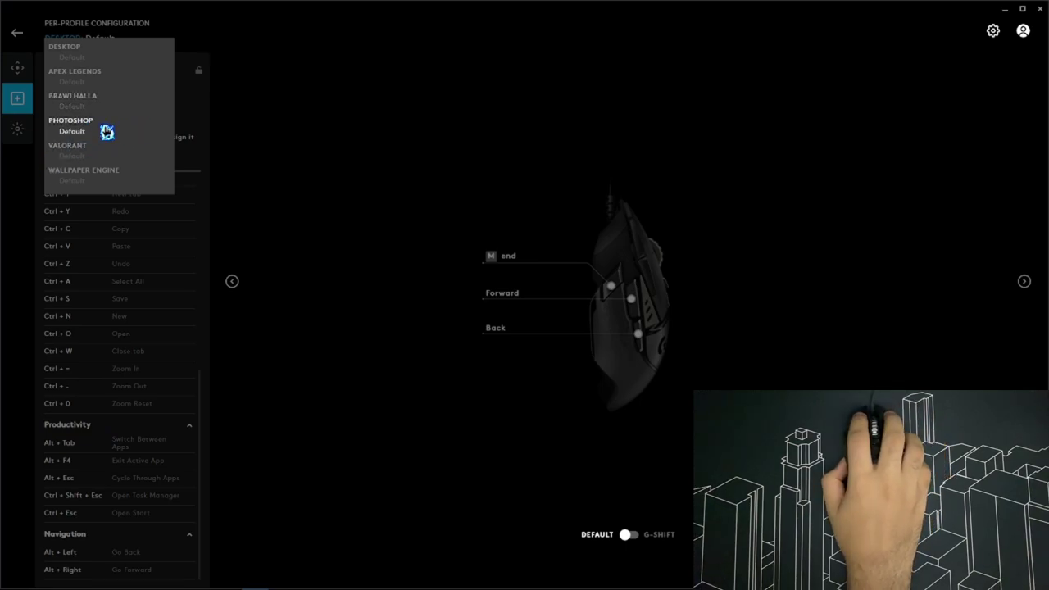
Switch to the Photoshop profile, review its side and top buttons, and launch Photoshop
{"action": "left_click", "coordinate": [106, 133]}
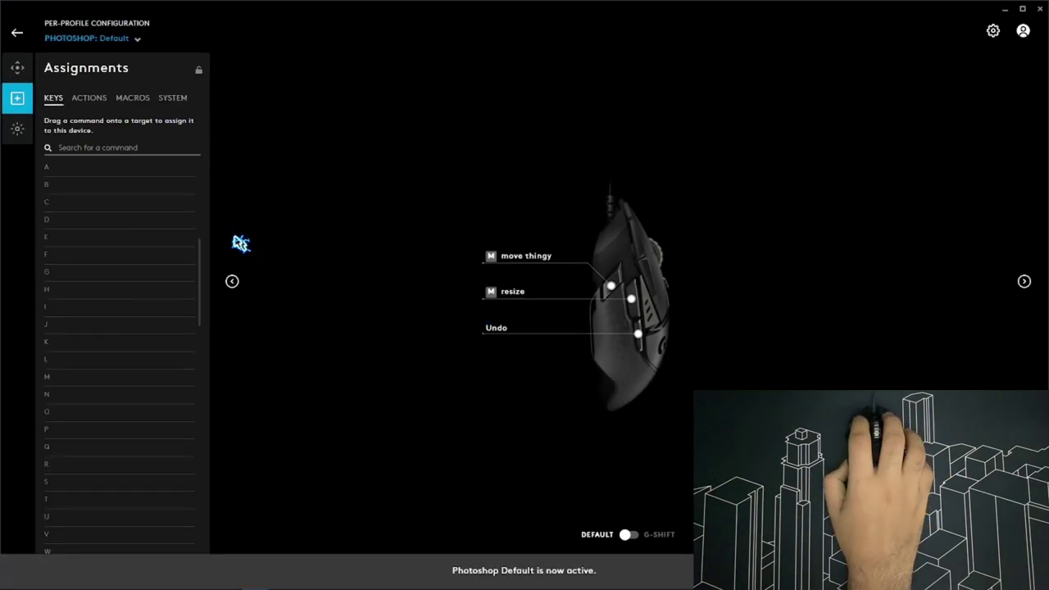
{"action": "left_click", "coordinate": [1024, 282]}
{"action": "left_click", "coordinate": [233, 281]}
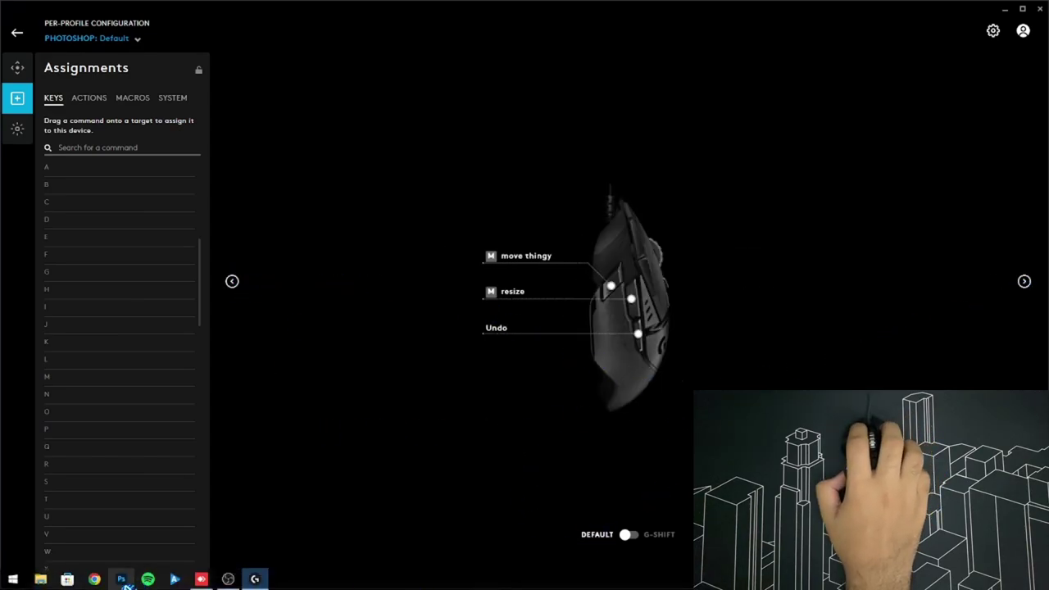
{"action": "left_click", "coordinate": [125, 584]}
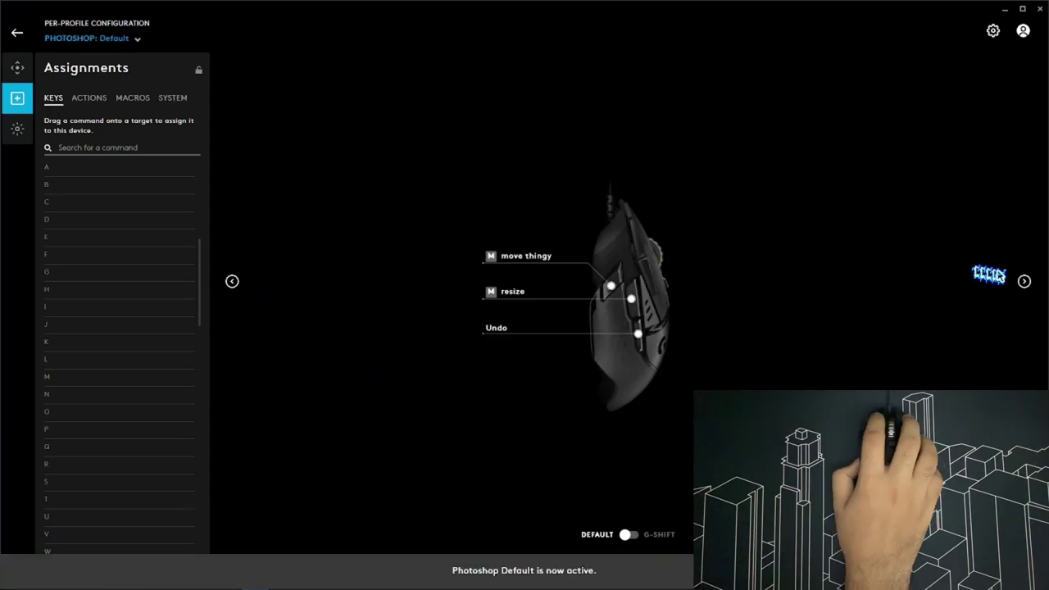
{"action": "left_click", "coordinate": [1025, 282]}
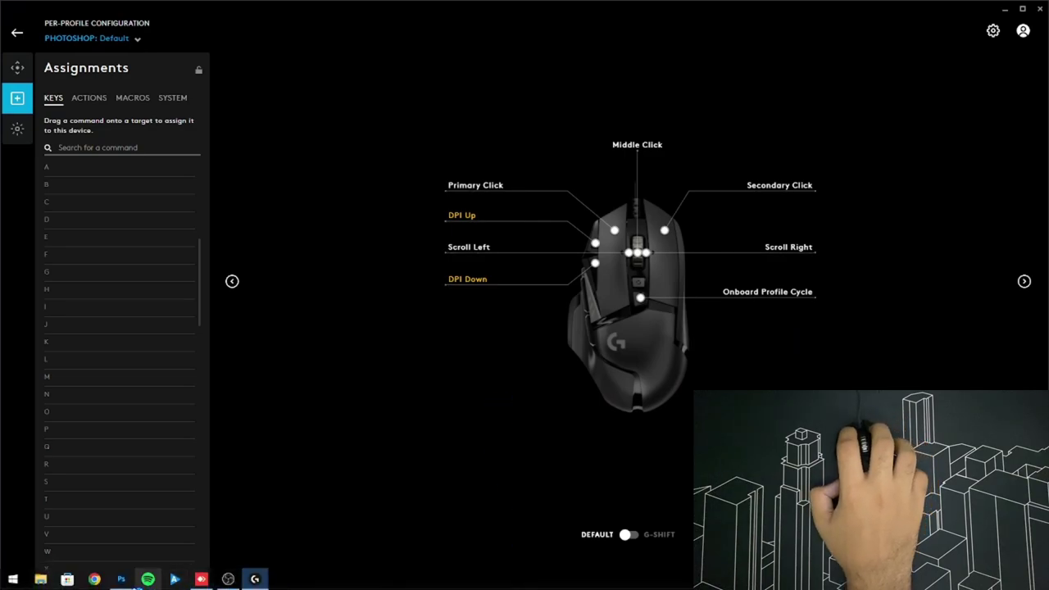
{"action": "left_click", "coordinate": [123, 580]}
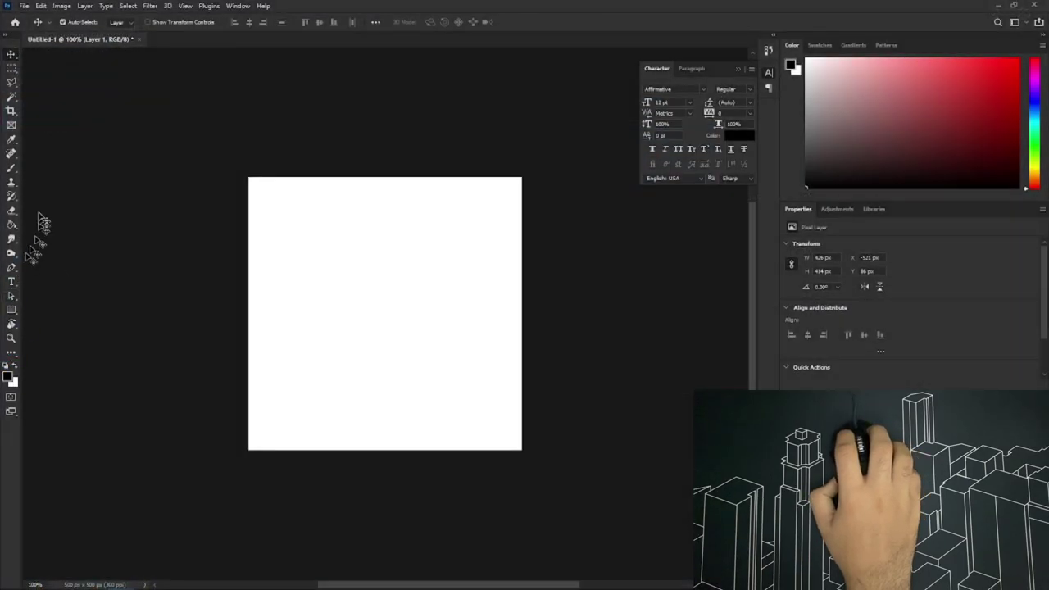
Paint a long soft black diagonal brush stroke, undoing two earlier attempts
{"action": "left_click", "coordinate": [11, 167]}
{"action": "left_click_drag", "start_coordinate": [297, 217], "coordinate": [492, 398]}
{"action": "key", "text": "ctrl+z"}
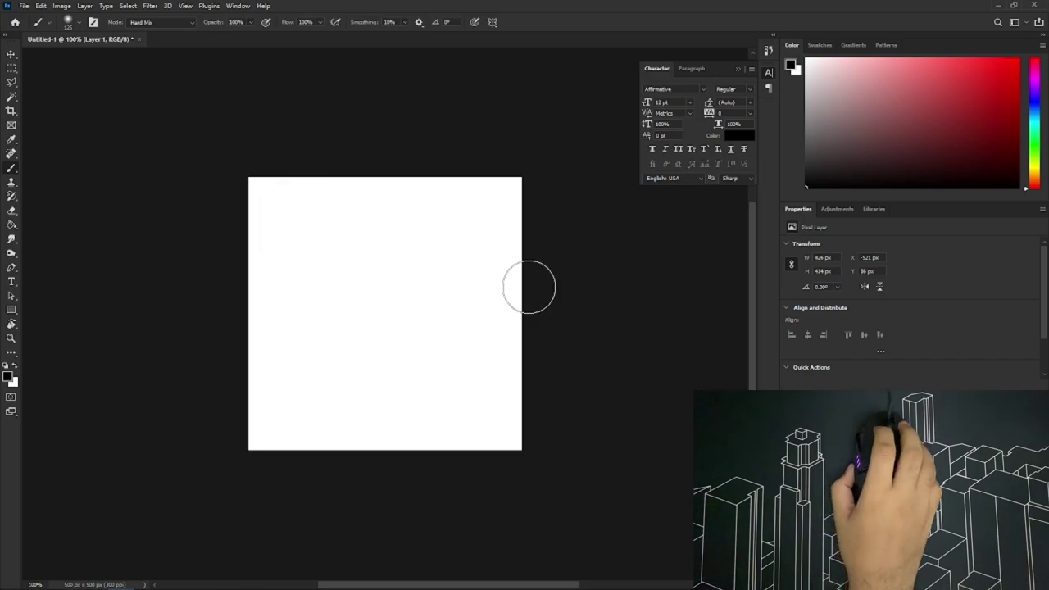
{"action": "left_click_drag", "start_coordinate": [327, 246], "coordinate": [406, 336]}
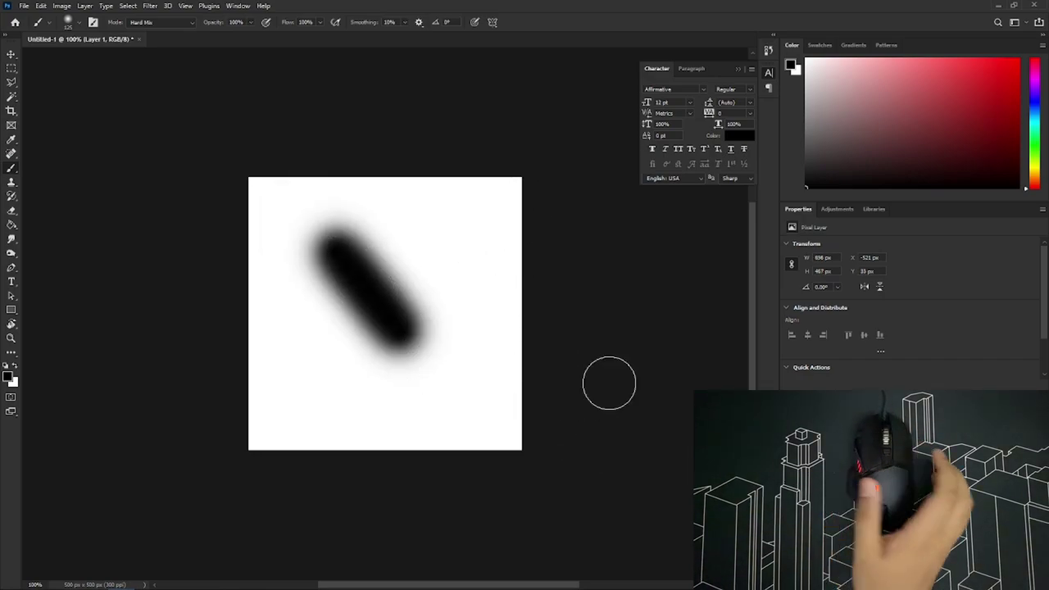
{"action": "key", "text": "ctrl+z"}
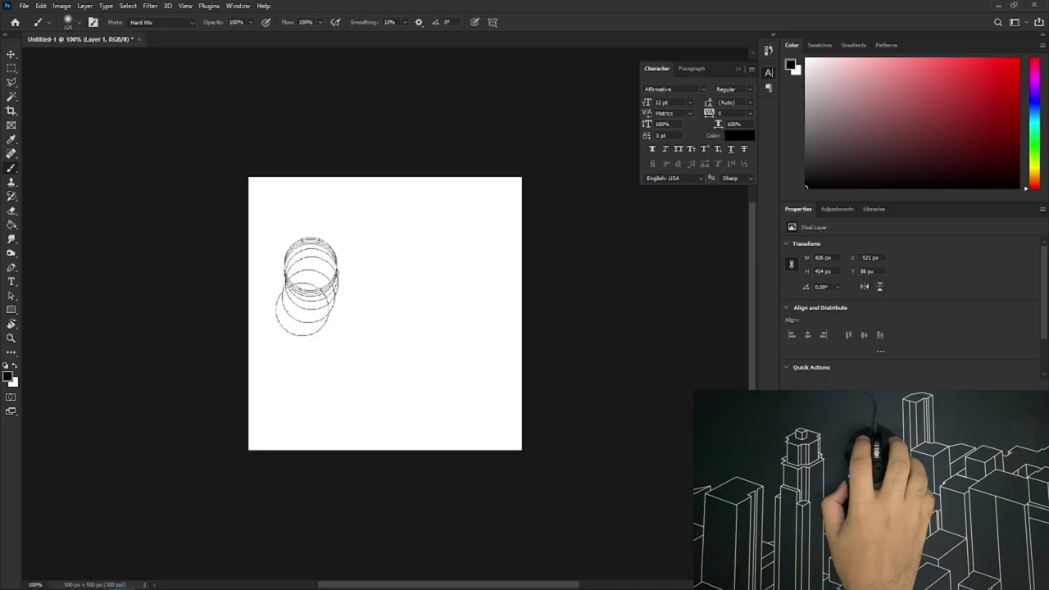
{"action": "left_click_drag", "start_coordinate": [276, 226], "coordinate": [582, 431]}
Shrink the stroke with Free Transform, add a curved stroke, then move and undo the move
{"action": "key", "text": "ctrl+t"}
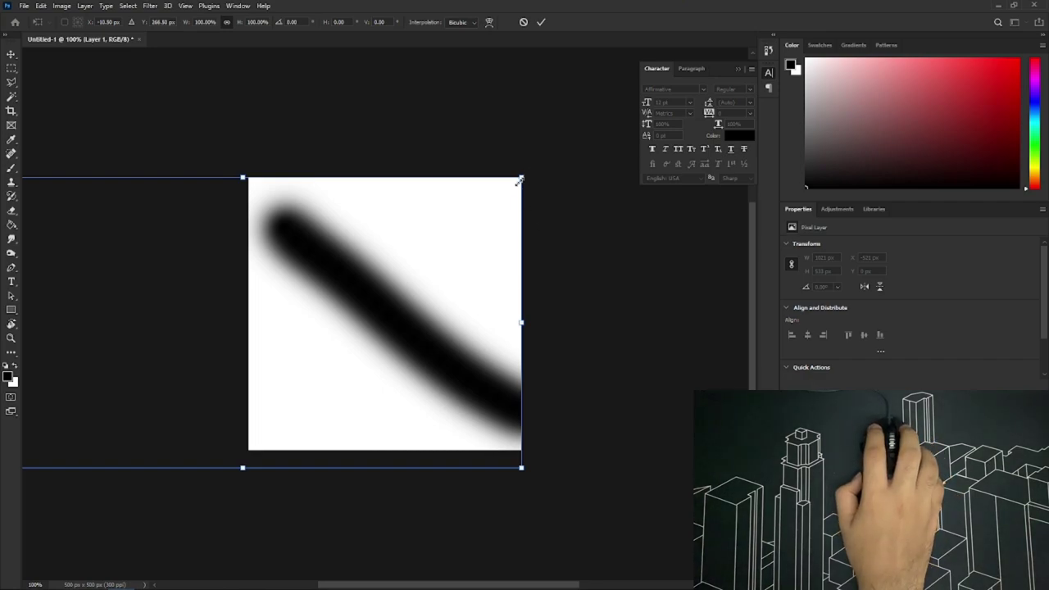
{"action": "mouse_move", "coordinate": [520, 179]}
{"action": "left_mouse_down"}
{"action": "mouse_move", "coordinate": [469, 177]}
{"action": "mouse_move", "coordinate": [335, 295]}
{"action": "left_mouse_up"}
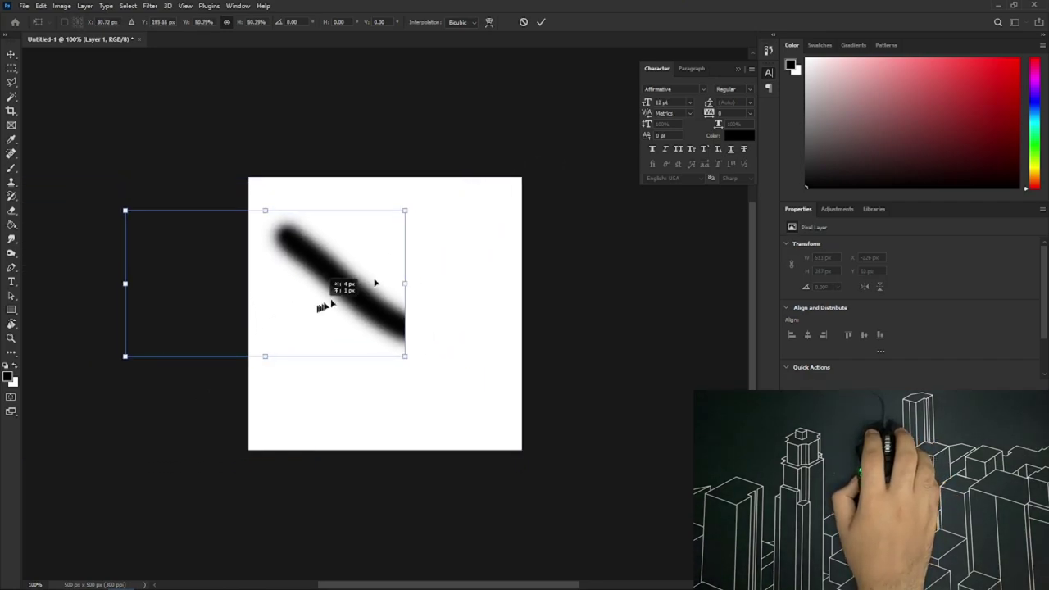
{"action": "key", "text": "Return"}
{"action": "key", "text": "b"}
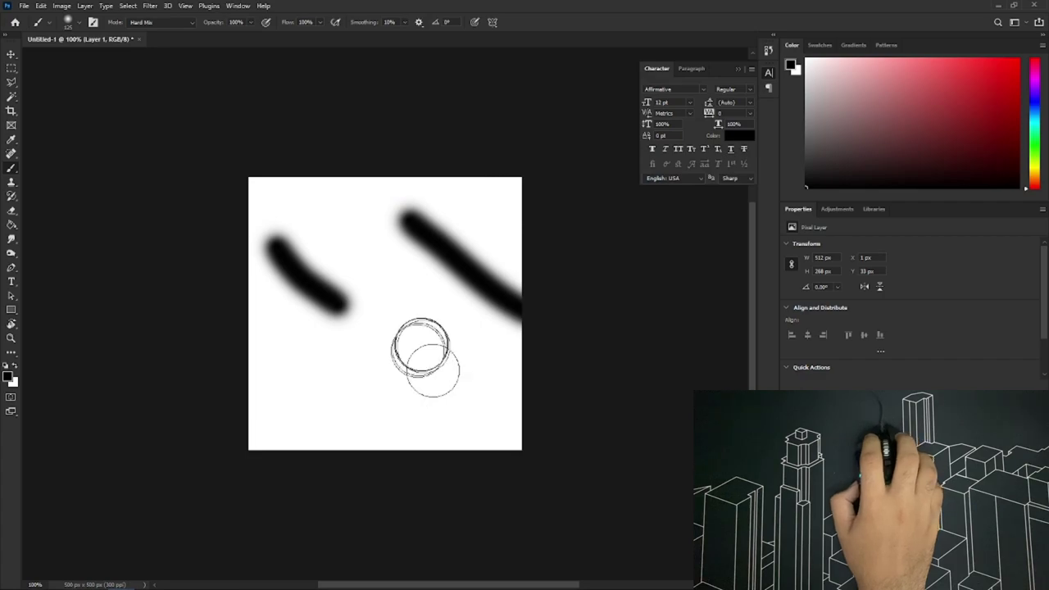
{"action": "left_click_drag", "start_coordinate": [449, 342], "coordinate": [231, 440]}
{"action": "key", "text": "v"}
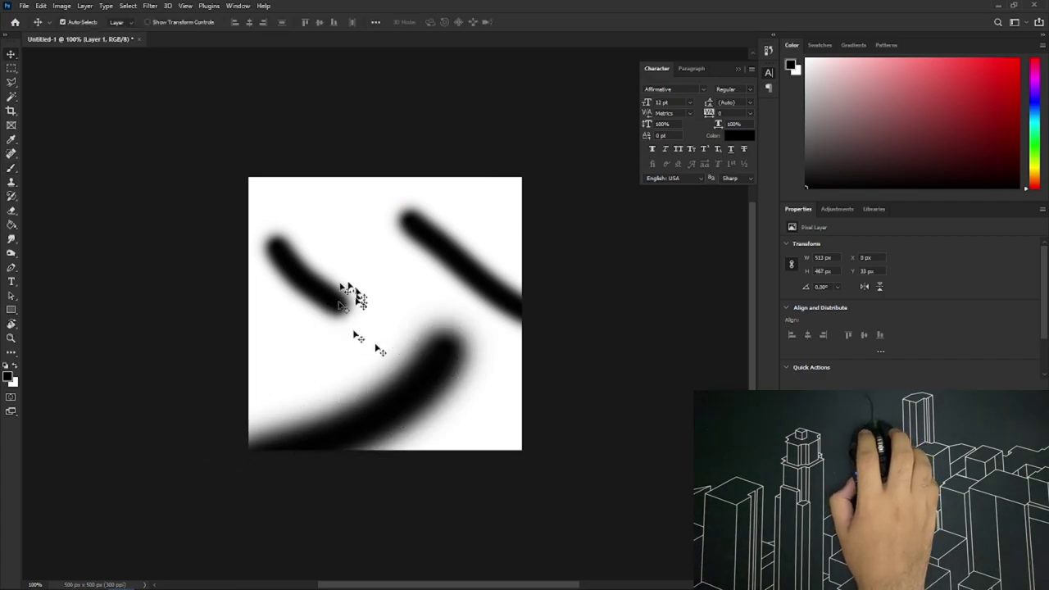
{"action": "mouse_move", "coordinate": [326, 302]}
{"action": "left_mouse_down"}
{"action": "mouse_move", "coordinate": [409, 222]}
{"action": "mouse_move", "coordinate": [576, 270]}
{"action": "left_mouse_up"}
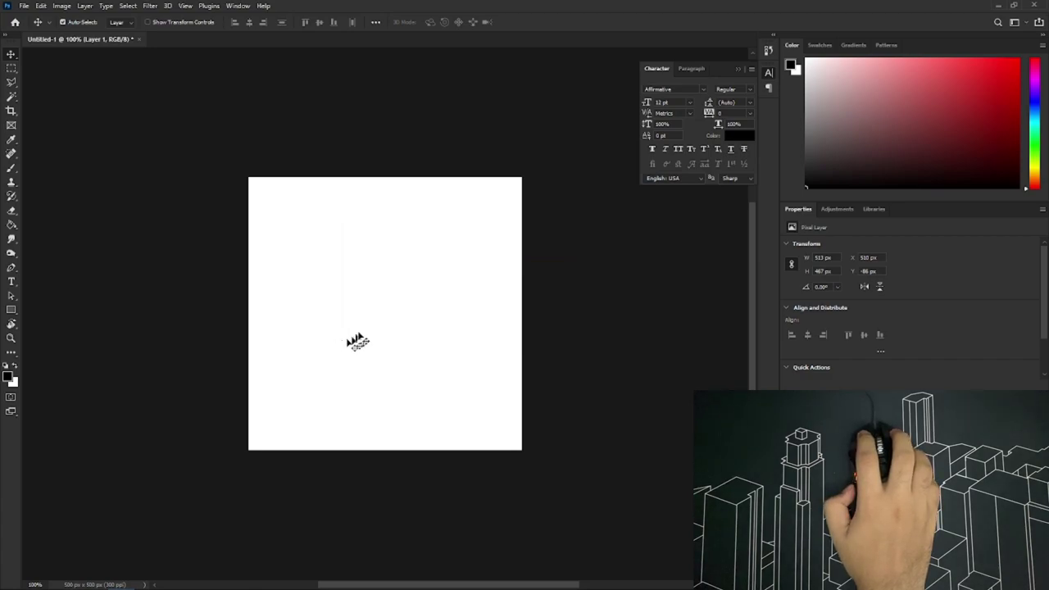
{"action": "key", "text": "ctrl+z"}
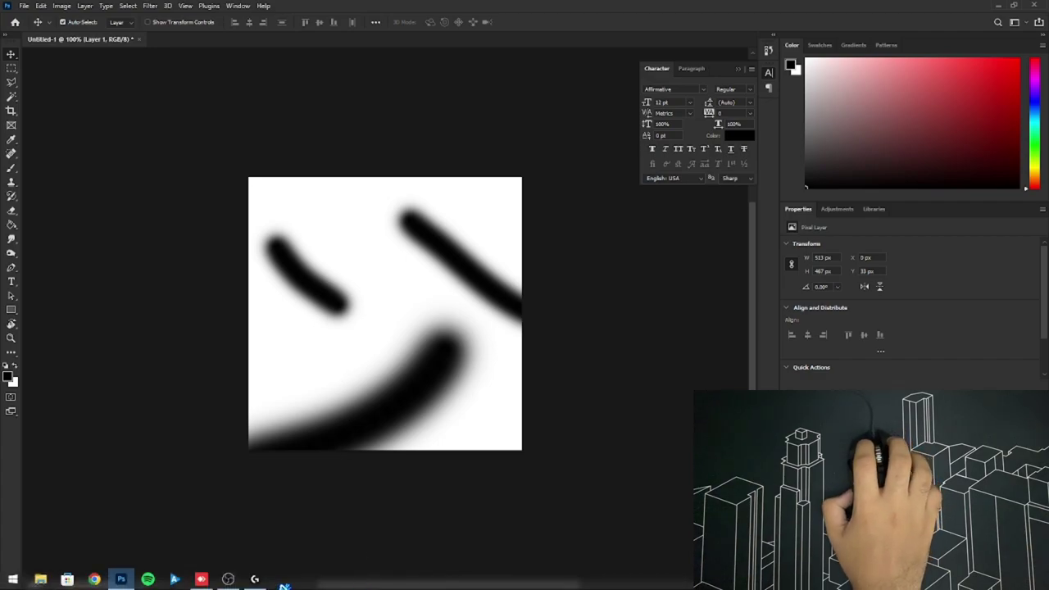
Return to G HUB, view the top buttons, and open the Photoshop profile's LIGHTSYNC settings
{"action": "left_click", "coordinate": [267, 584]}
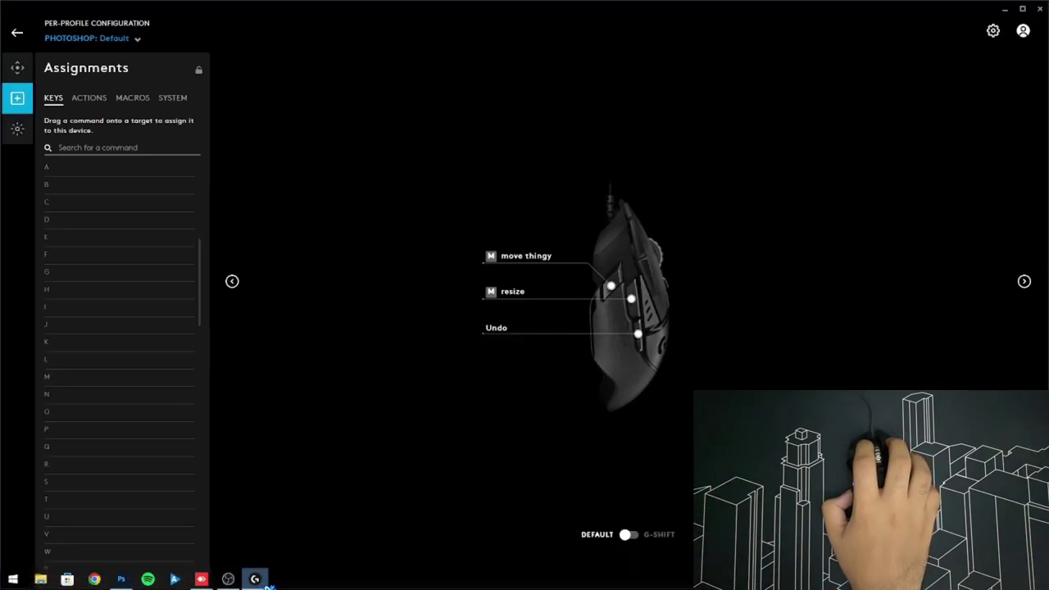
{"action": "left_click", "coordinate": [1025, 283]}
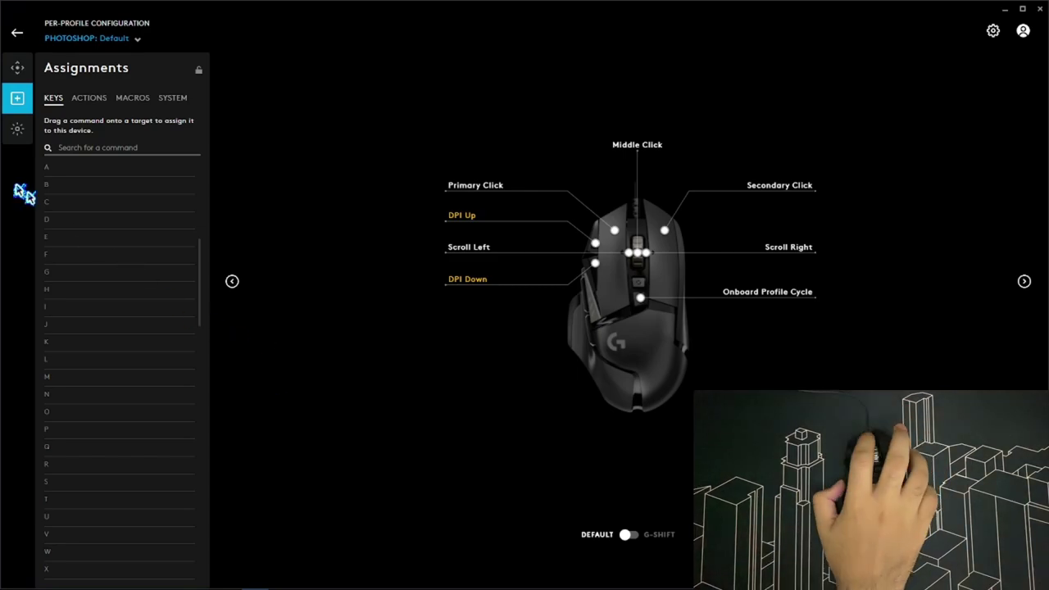
{"action": "left_click", "coordinate": [17, 129]}
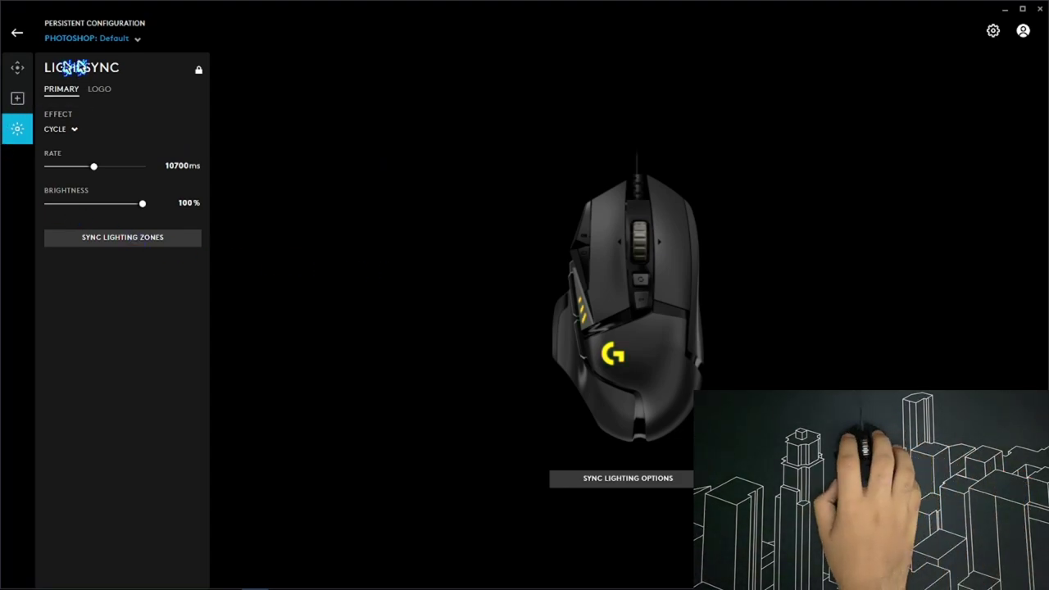
Try the Cycle and Breathing effects, then set the lighting effect to Screen Sampler
{"action": "left_click", "coordinate": [56, 130]}
{"action": "left_click", "coordinate": [70, 161]}
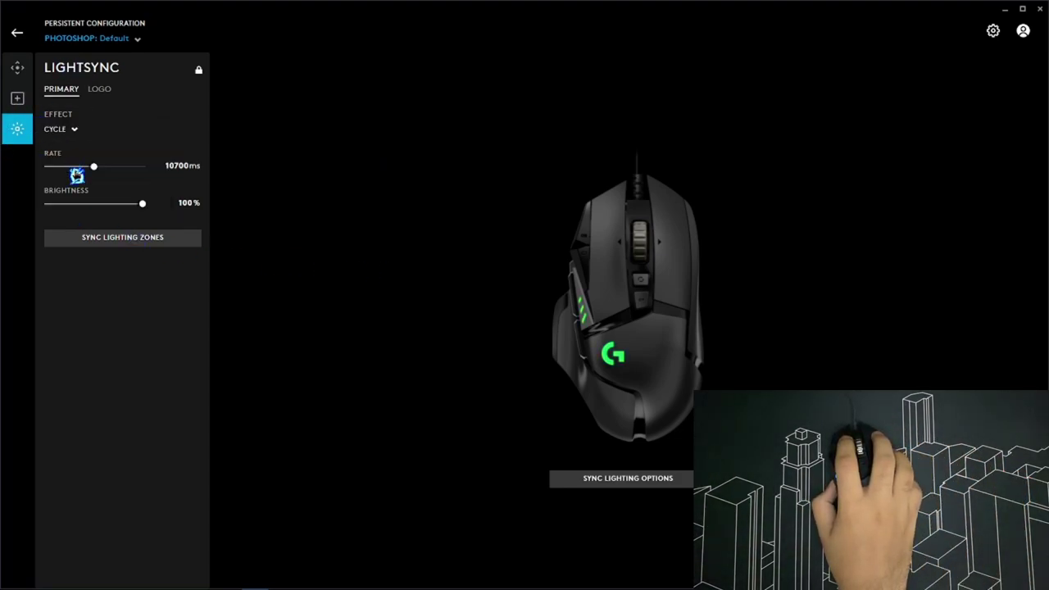
{"action": "left_click", "coordinate": [70, 133]}
{"action": "left_click", "coordinate": [75, 172]}
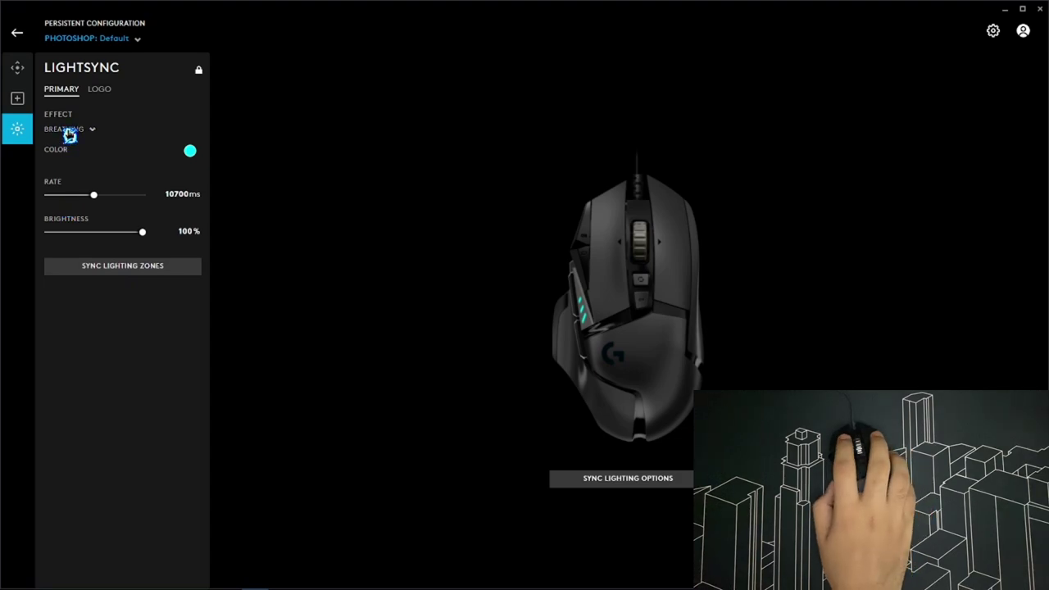
{"action": "left_click", "coordinate": [69, 132]}
{"action": "left_click", "coordinate": [72, 184]}
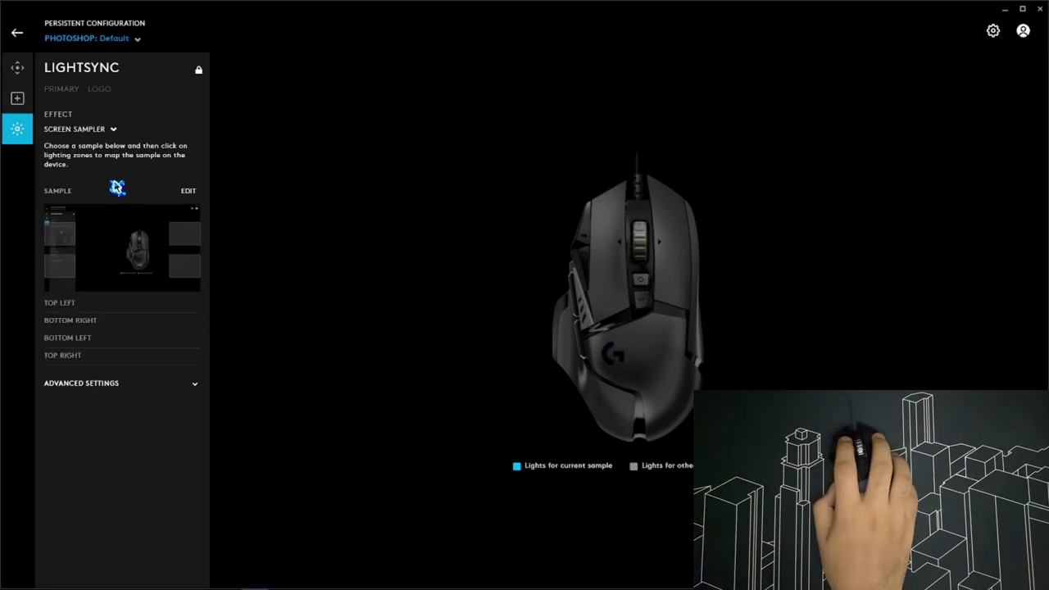
{"action": "mouse_move", "coordinate": [252, 584]}
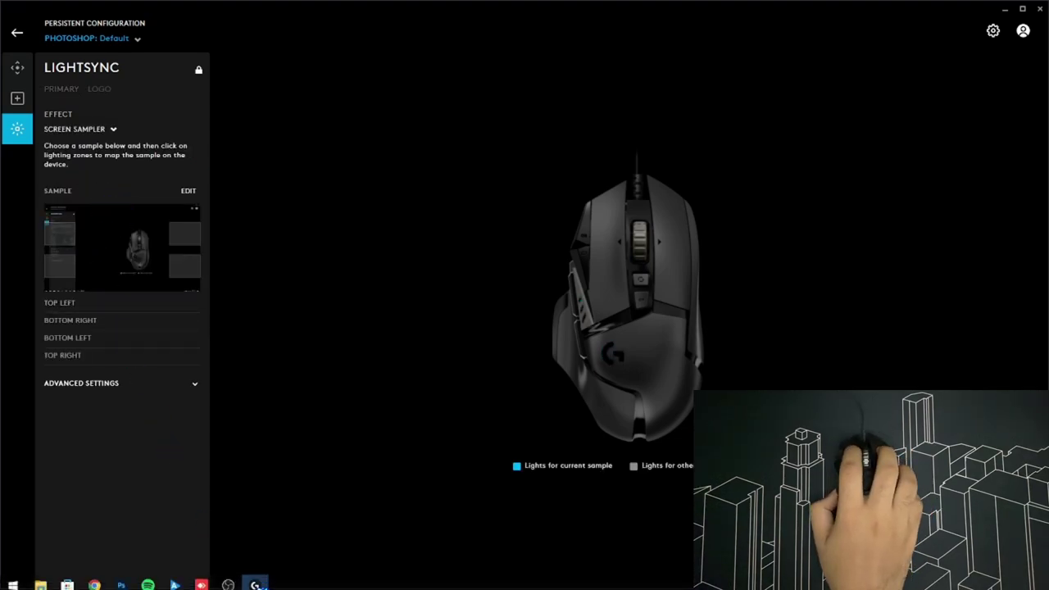
Paint red over the Photoshop canvas background, pan the image top-left, and return to G HUB
{"action": "left_click", "coordinate": [121, 579]}
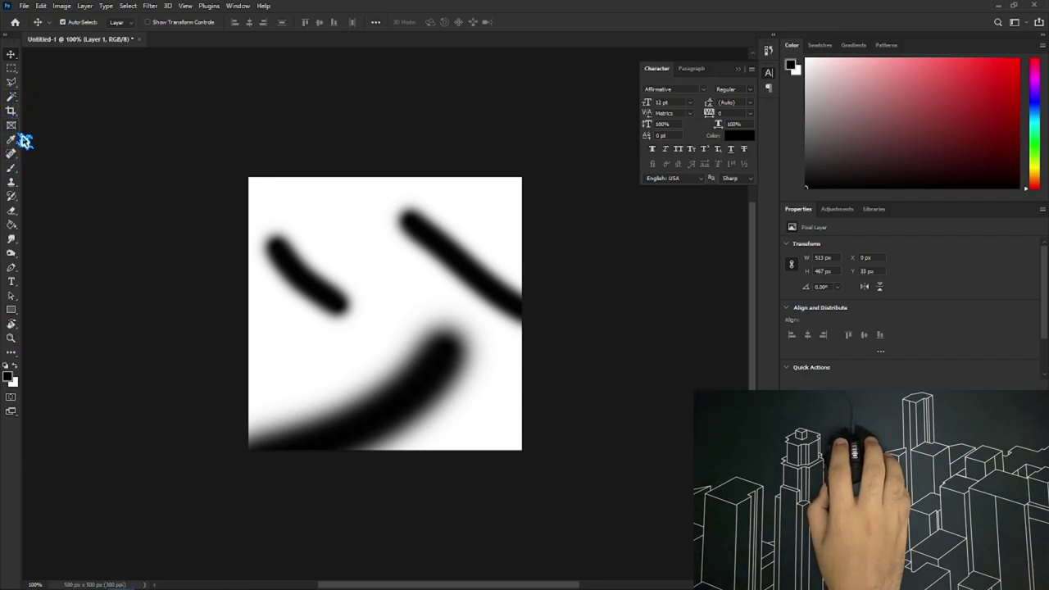
{"action": "left_click", "coordinate": [11, 166]}
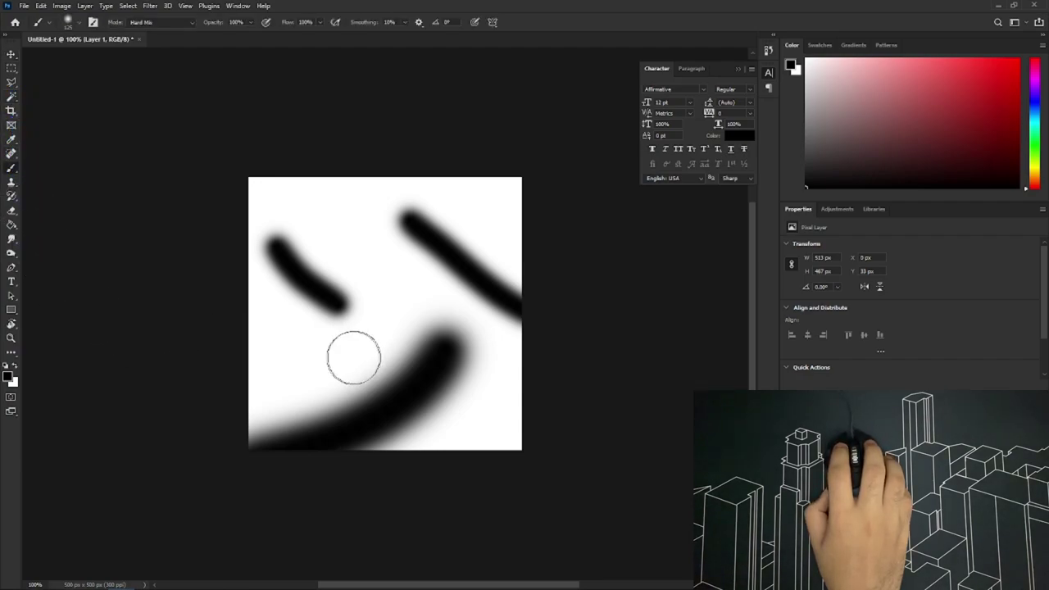
{"action": "mouse_move", "coordinate": [316, 300]}
{"action": "left_mouse_down"}
{"action": "mouse_move", "coordinate": [527, 210]}
{"action": "mouse_move", "coordinate": [498, 464]}
{"action": "mouse_move", "coordinate": [467, 316]}
{"action": "mouse_move", "coordinate": [503, 320]}
{"action": "mouse_move", "coordinate": [521, 373]}
{"action": "left_mouse_up"}
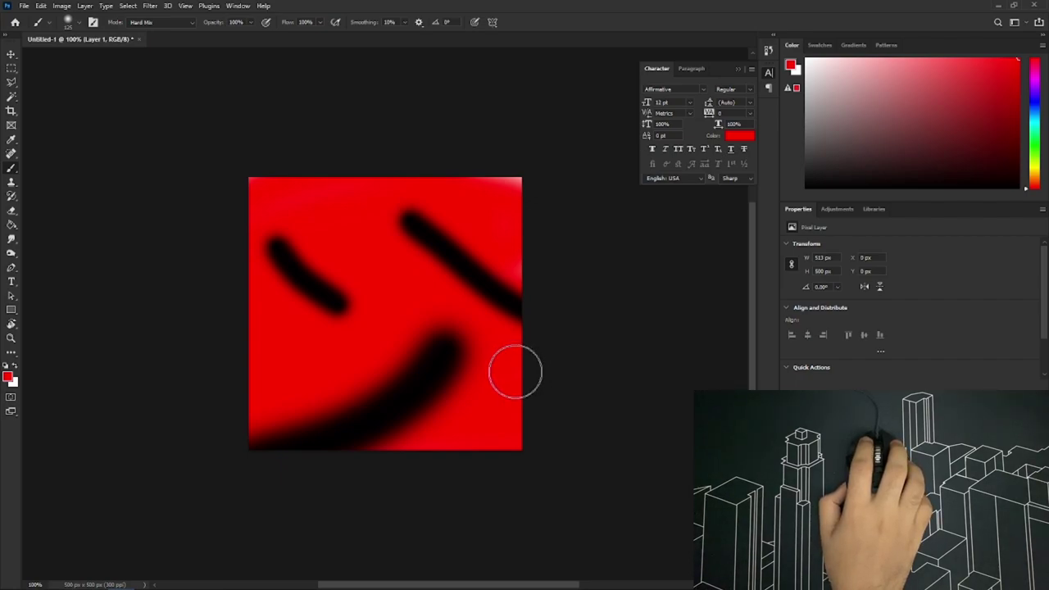
{"action": "mouse_move", "coordinate": [515, 371]}
{"action": "left_mouse_down"}
{"action": "mouse_move", "coordinate": [417, 293]}
{"action": "mouse_move", "coordinate": [328, 269]}
{"action": "mouse_move", "coordinate": [263, 220]}
{"action": "left_mouse_up"}
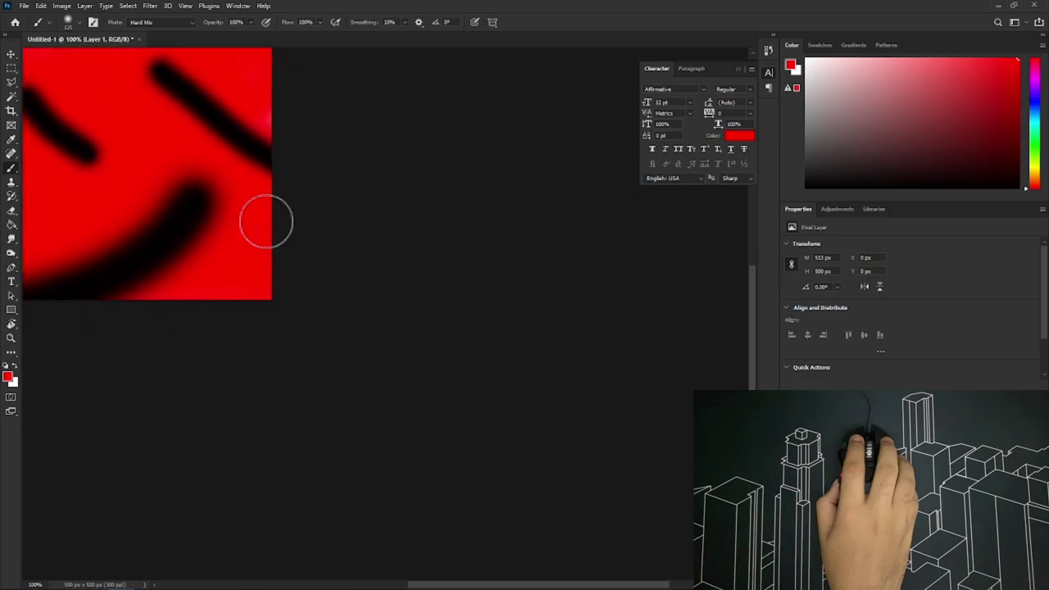
{"action": "left_click", "coordinate": [257, 580]}
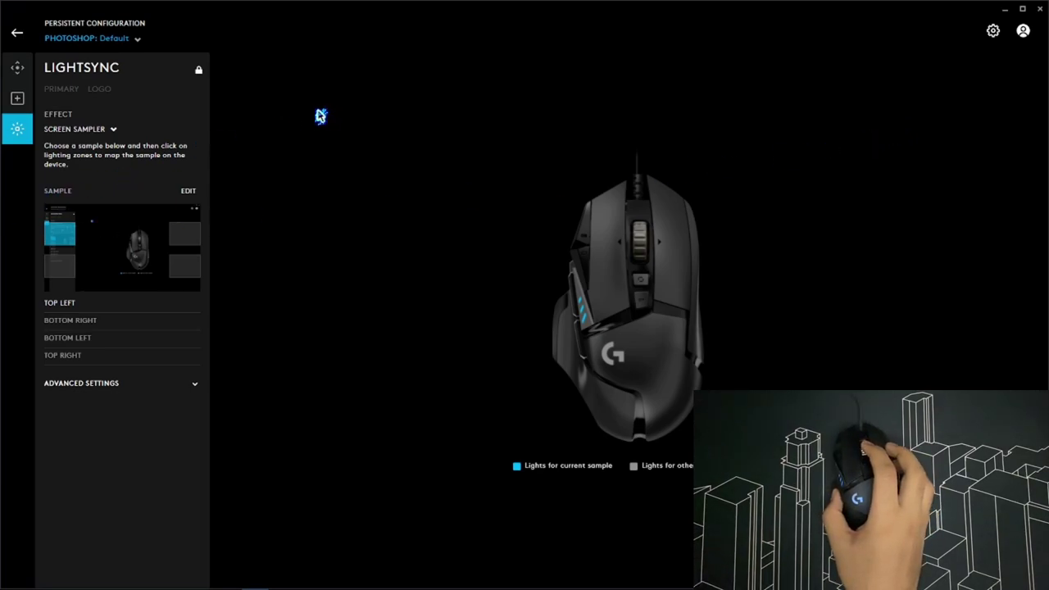
Switch back to Photoshop and pan the red image to different spots in the workspace
{"action": "key", "text": "alt+Tab"}
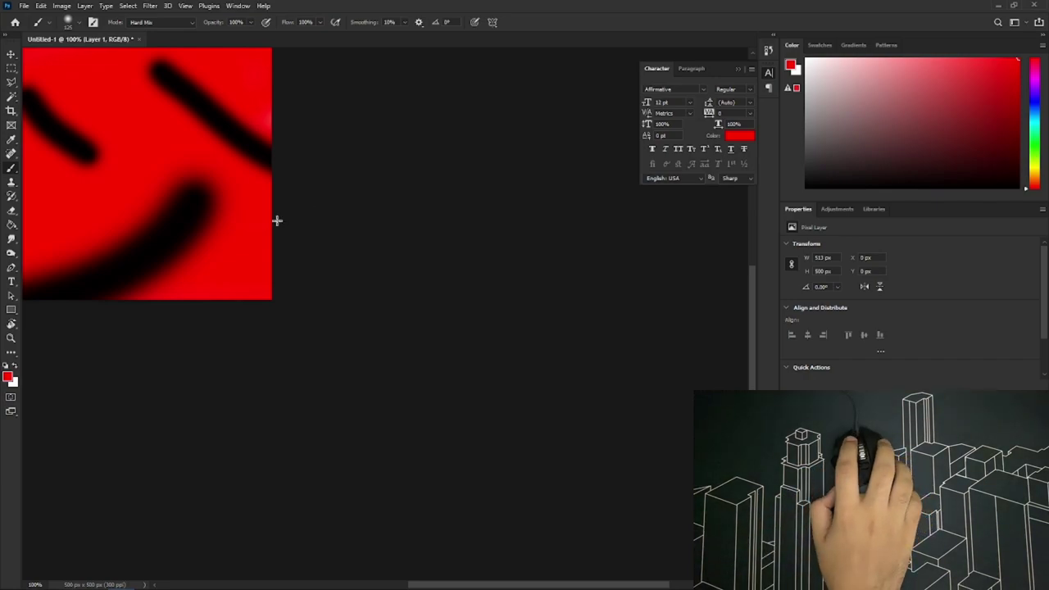
{"action": "left_click_drag", "start_coordinate": [238, 224], "coordinate": [272, 290]}
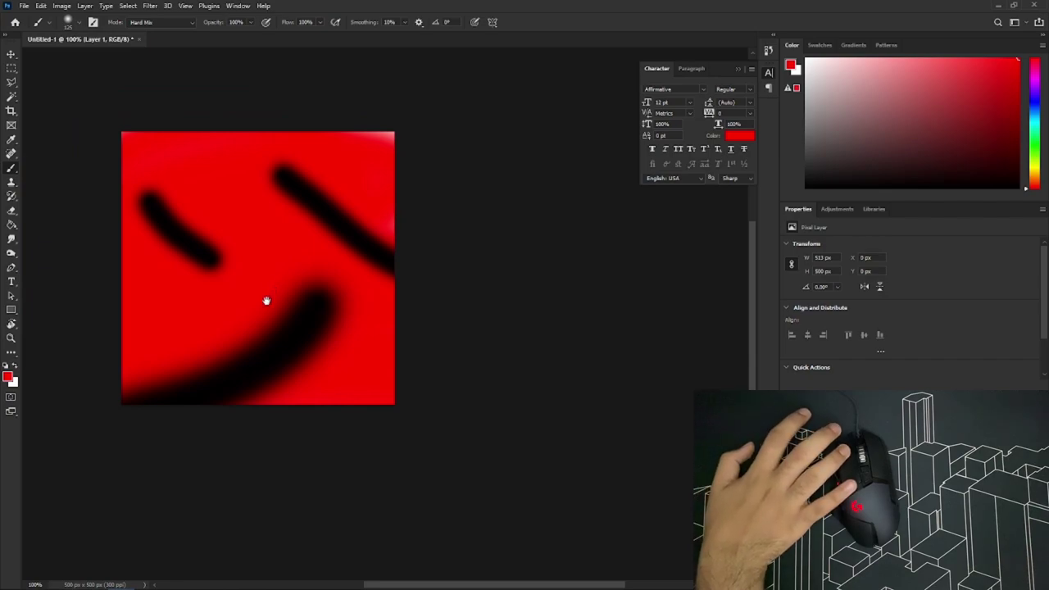
{"action": "mouse_move", "coordinate": [266, 301]}
{"action": "left_mouse_down"}
{"action": "mouse_move", "coordinate": [588, 492]}
{"action": "mouse_move", "coordinate": [460, 339]}
{"action": "mouse_move", "coordinate": [329, 283]}
{"action": "mouse_move", "coordinate": [229, 294]}
{"action": "mouse_move", "coordinate": [98, 278]}
{"action": "mouse_move", "coordinate": [295, 426]}
{"action": "mouse_move", "coordinate": [655, 499]}
{"action": "mouse_move", "coordinate": [631, 455]}
{"action": "mouse_move", "coordinate": [515, 328]}
{"action": "mouse_move", "coordinate": [348, 348]}
{"action": "mouse_move", "coordinate": [238, 294]}
{"action": "mouse_move", "coordinate": [159, 276]}
{"action": "mouse_move", "coordinate": [168, 358]}
{"action": "left_mouse_up"}
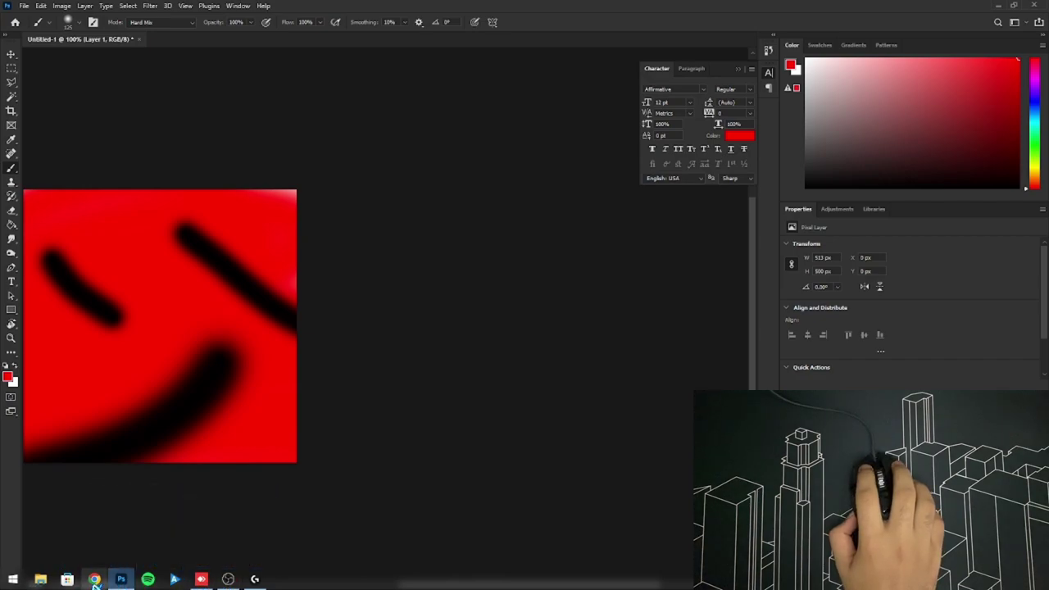
Open Chrome on a new tab, turn off caps lock, and start typing 'infini'
{"action": "left_click", "coordinate": [94, 580]}
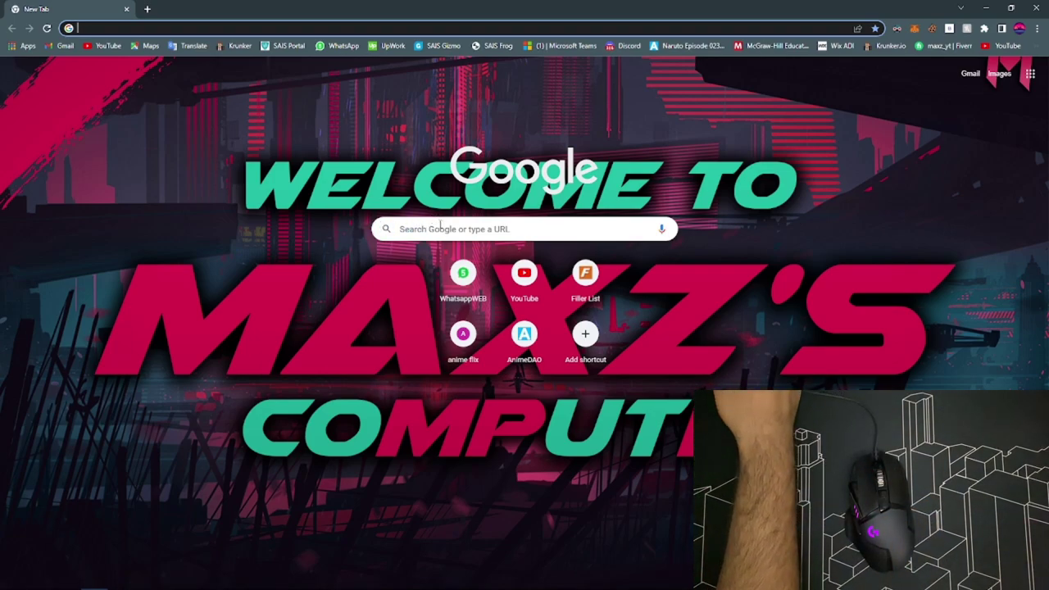
{"action": "key", "text": "Caps_Lock"}
{"action": "type", "text": "inf"}
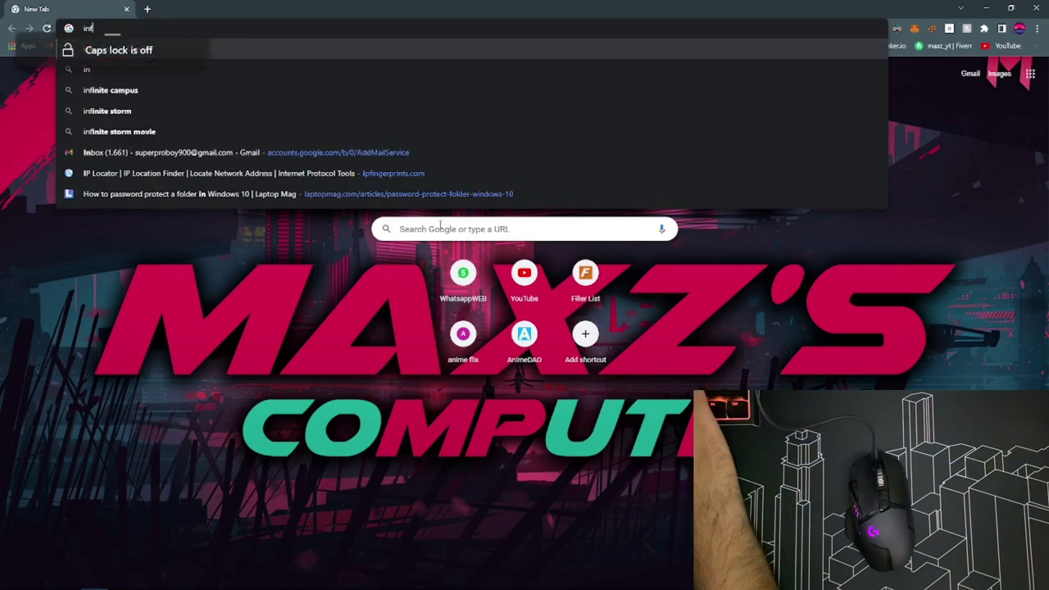
{"action": "type", "text": "ini"}
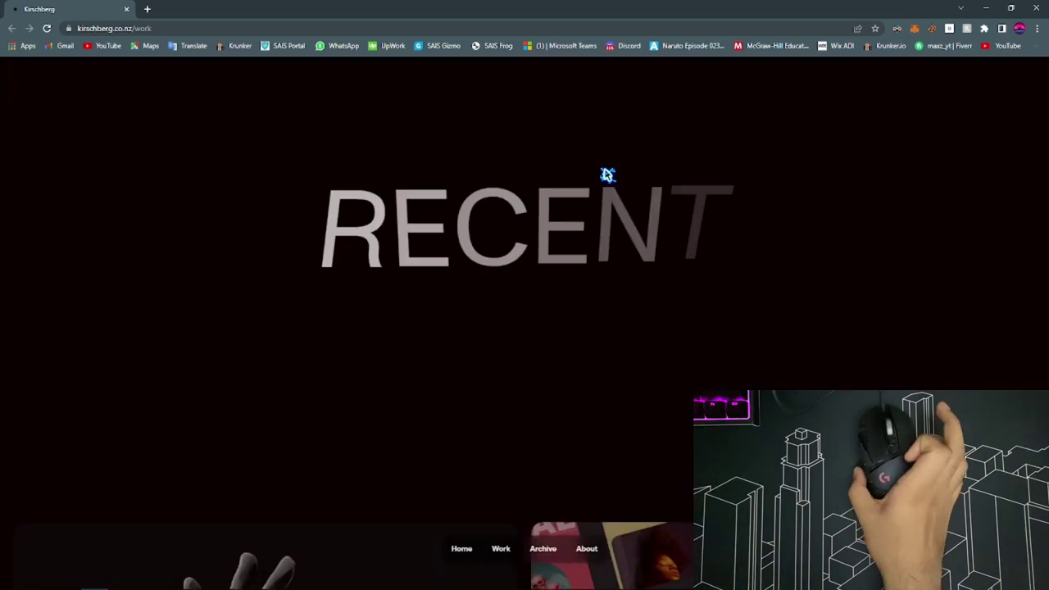
{"action": "scroll", "coordinate": [525, 328], "scroll_direction": "down", "scroll_amount": 5}
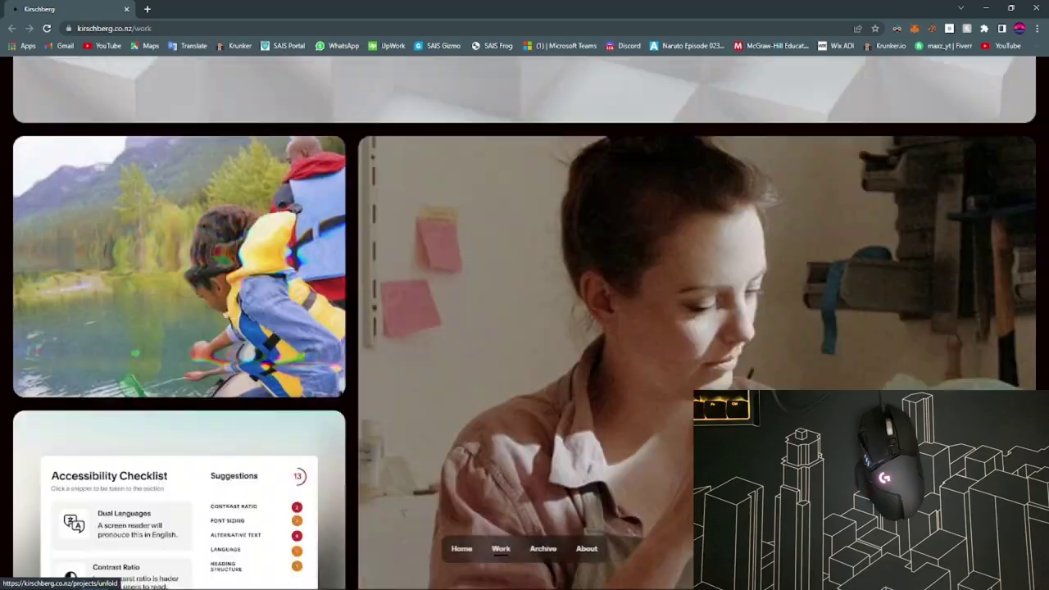
{"action": "scroll", "coordinate": [525, 327], "scroll_direction": "down", "scroll_amount": 3}
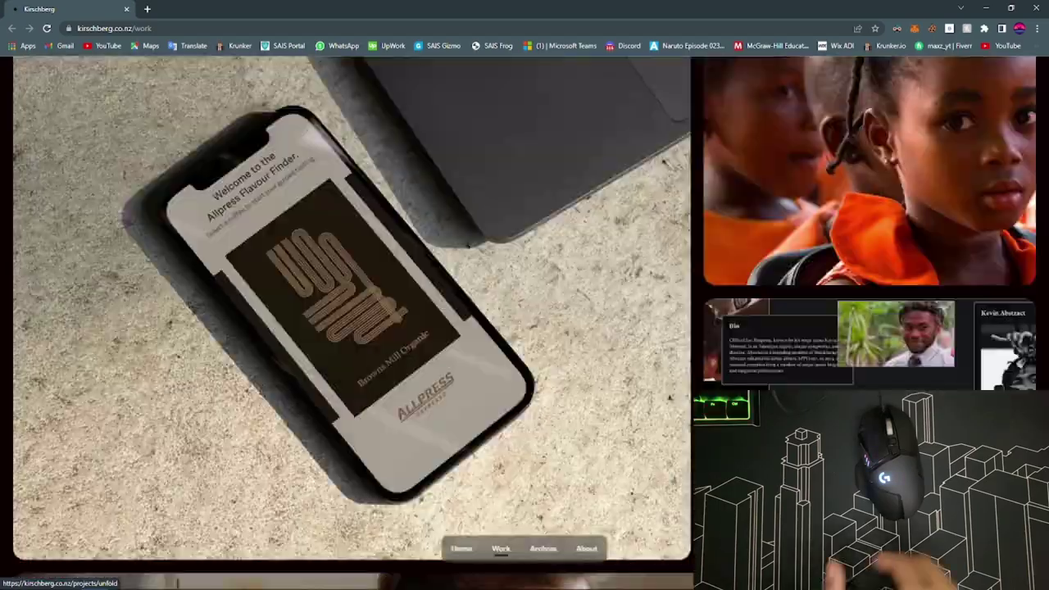
{"action": "scroll", "coordinate": [524, 327], "scroll_direction": "down", "scroll_amount": 3}
{"action": "scroll", "coordinate": [524, 328], "scroll_direction": "down", "scroll_amount": 3}
{"action": "scroll", "coordinate": [524, 328], "scroll_direction": "down", "scroll_amount": 2}
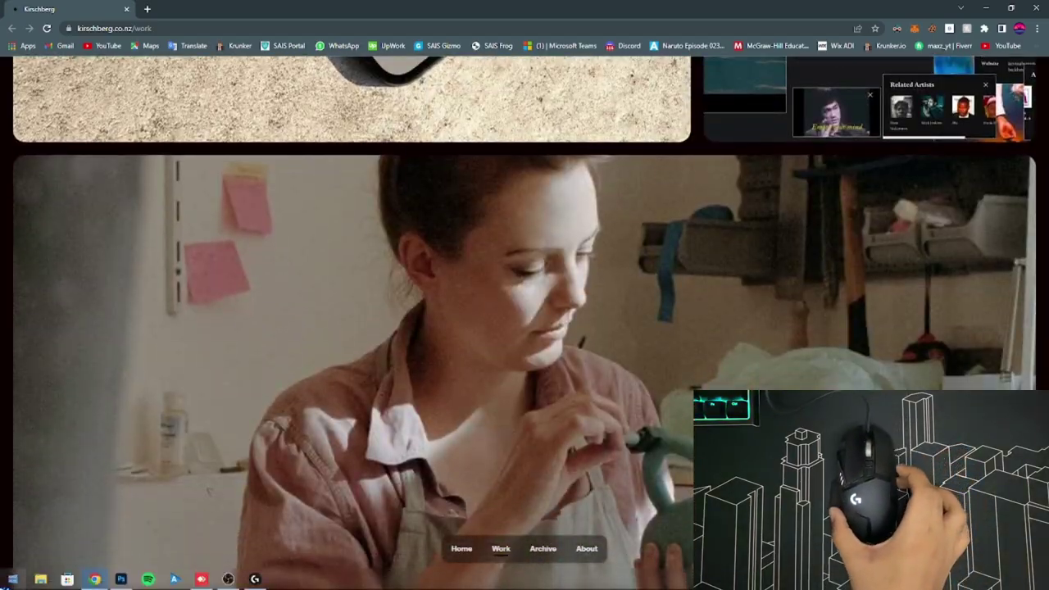
{"action": "scroll", "coordinate": [524, 328], "scroll_direction": "down", "scroll_amount": 3}
{"action": "scroll", "coordinate": [524, 327], "scroll_direction": "down", "scroll_amount": 3}
{"action": "scroll", "coordinate": [243, 485], "scroll_direction": "down", "scroll_amount": 3}
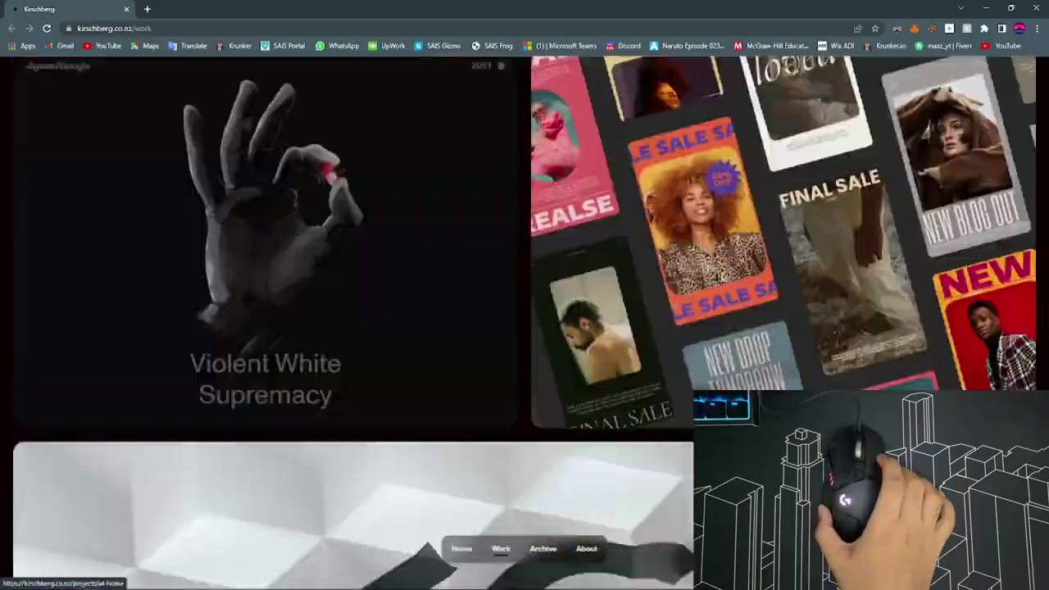
{"action": "scroll", "coordinate": [244, 485], "scroll_direction": "down", "scroll_amount": 3}
{"action": "scroll", "coordinate": [243, 485], "scroll_direction": "down", "scroll_amount": 3}
{"action": "scroll", "coordinate": [243, 485], "scroll_direction": "down", "scroll_amount": 3}
{"action": "scroll", "coordinate": [243, 485], "scroll_direction": "down", "scroll_amount": 3}
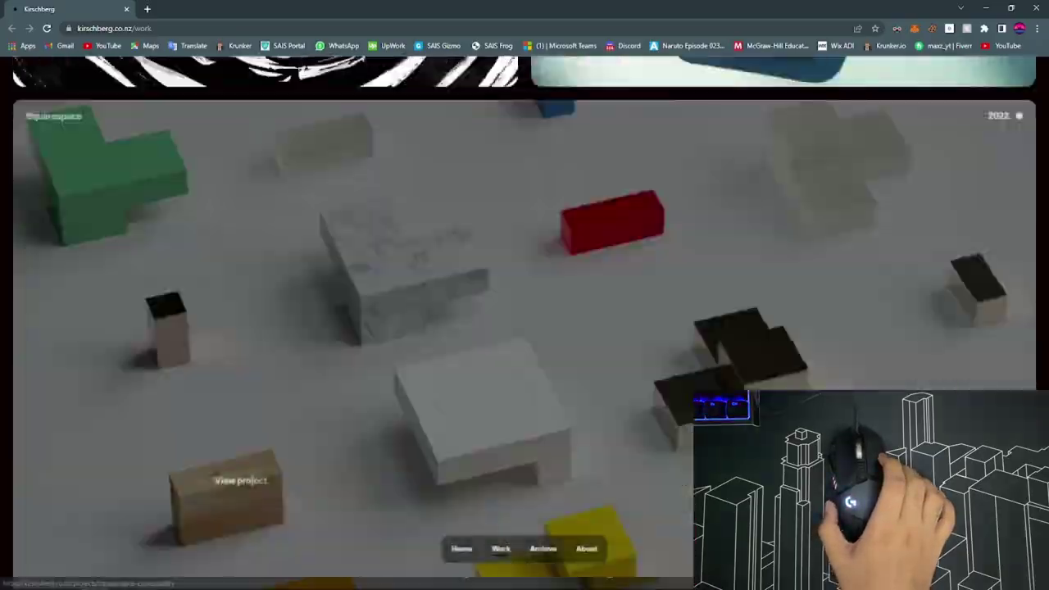
{"action": "scroll", "coordinate": [243, 485], "scroll_direction": "down", "scroll_amount": 3}
{"action": "scroll", "coordinate": [244, 485], "scroll_direction": "down", "scroll_amount": 3}
{"action": "scroll", "coordinate": [244, 485], "scroll_direction": "down", "scroll_amount": 3}
{"action": "scroll", "coordinate": [243, 486], "scroll_direction": "up", "scroll_amount": 4}
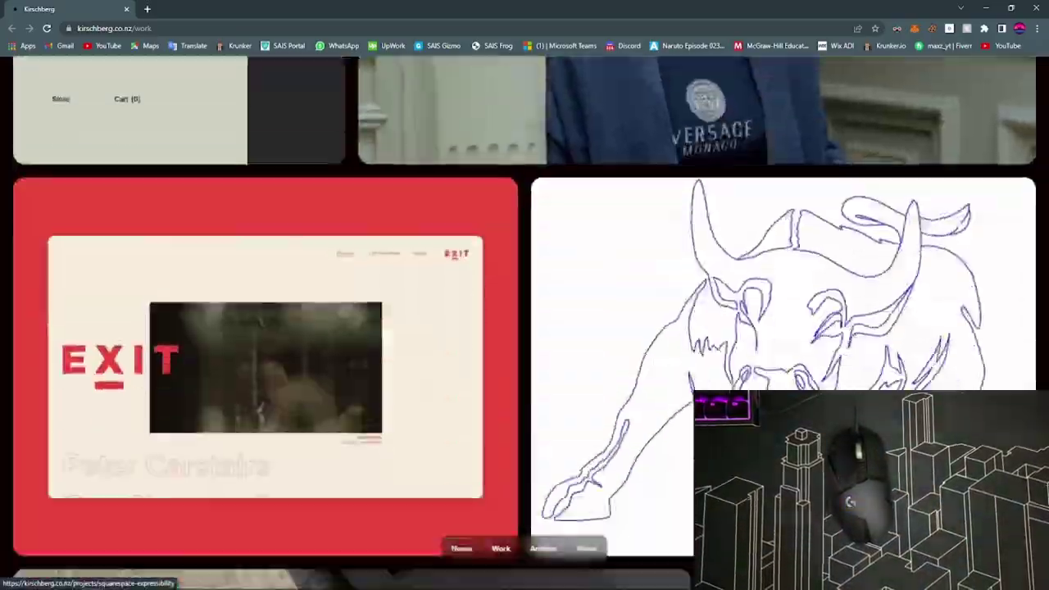
{"action": "scroll", "coordinate": [243, 485], "scroll_direction": "up", "scroll_amount": 4}
{"action": "scroll", "coordinate": [244, 485], "scroll_direction": "up", "scroll_amount": 3}
{"action": "scroll", "coordinate": [243, 485], "scroll_direction": "down", "scroll_amount": 5}
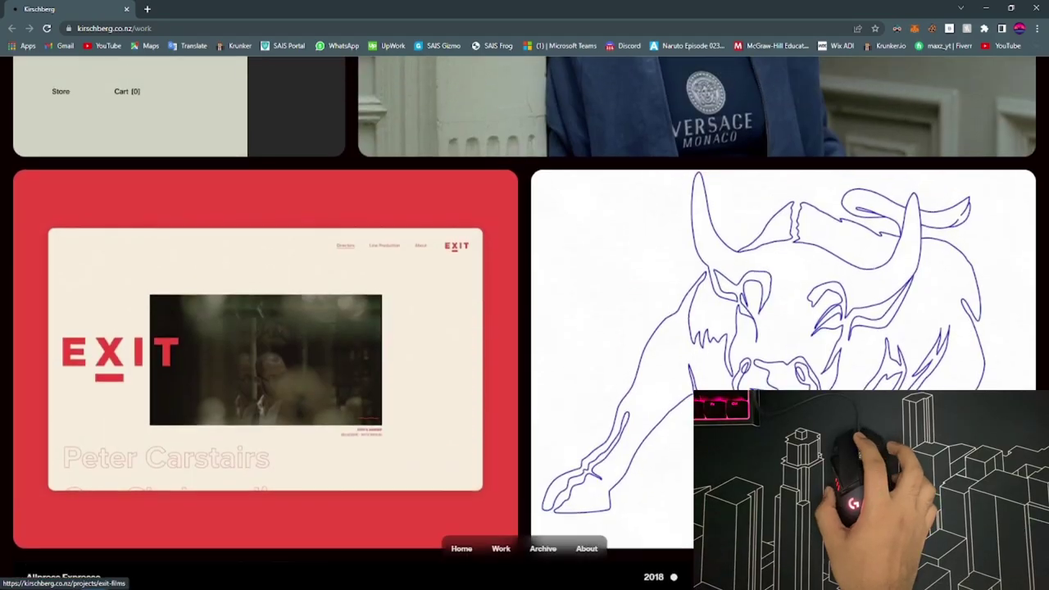
{"action": "scroll", "coordinate": [316, 521], "scroll_direction": "up", "scroll_amount": 1}
{"action": "scroll", "coordinate": [316, 521], "scroll_direction": "up", "scroll_amount": 5}
{"action": "scroll", "coordinate": [316, 521], "scroll_direction": "down", "scroll_amount": 3}
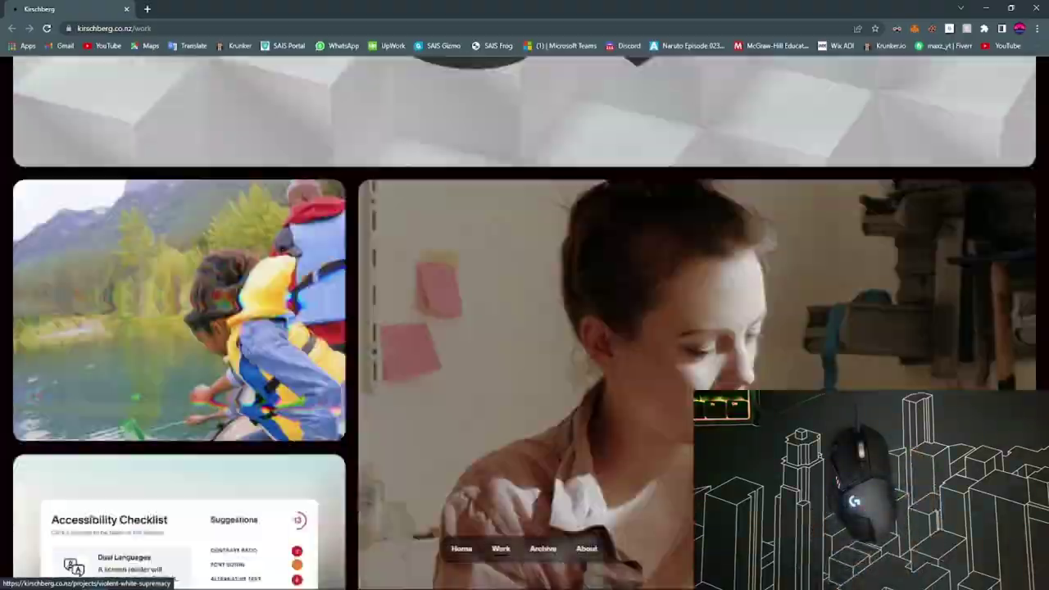
{"action": "scroll", "coordinate": [316, 521], "scroll_direction": "down", "scroll_amount": 2}
{"action": "scroll", "coordinate": [316, 521], "scroll_direction": "up", "scroll_amount": 4}
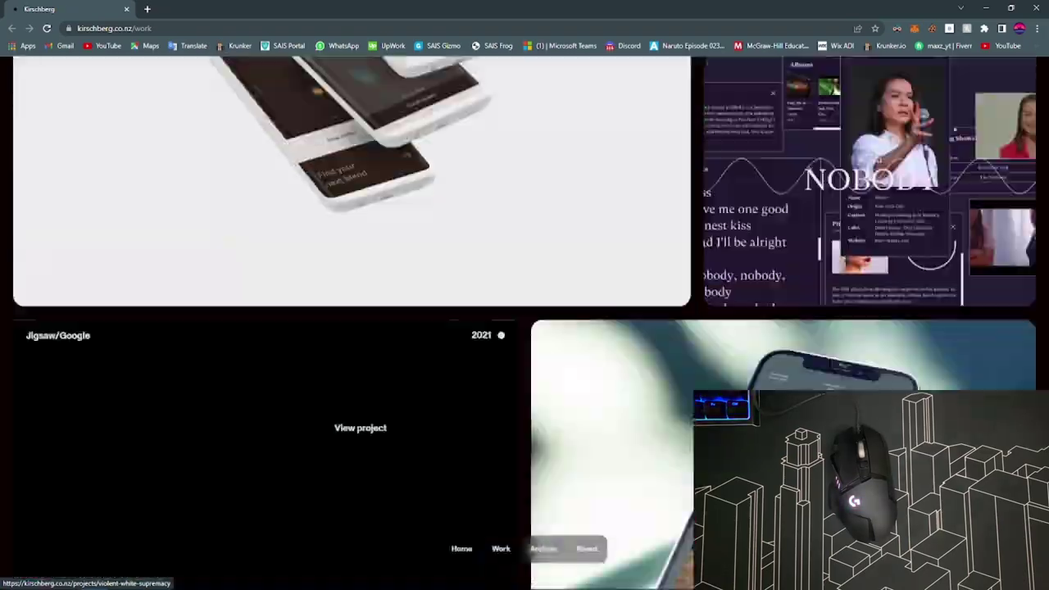
{"action": "scroll", "coordinate": [316, 521], "scroll_direction": "down", "scroll_amount": 5}
{"action": "scroll", "coordinate": [316, 521], "scroll_direction": "down", "scroll_amount": 5}
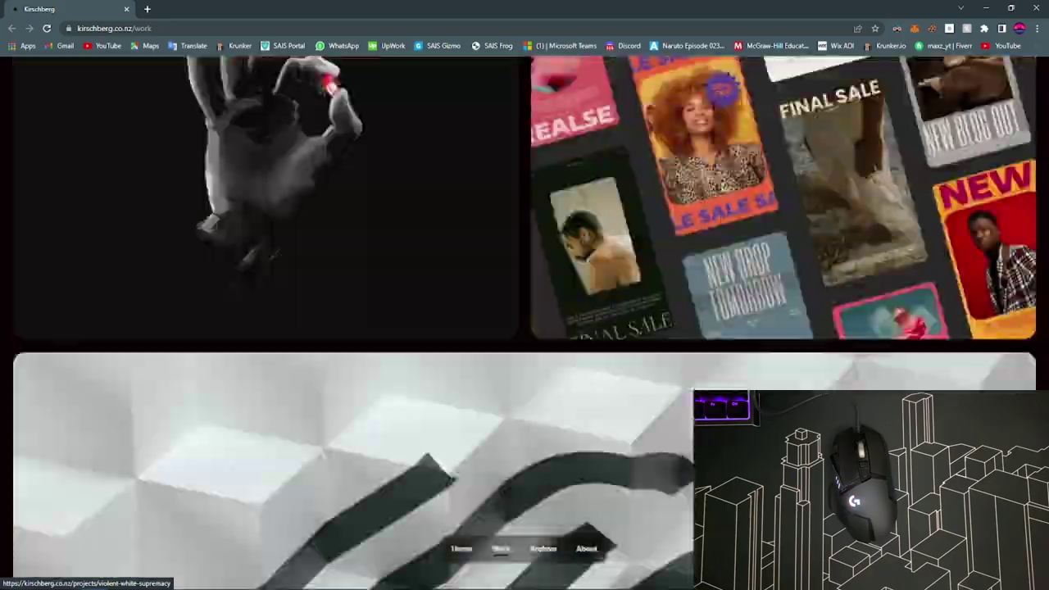
{"action": "scroll", "coordinate": [316, 521], "scroll_direction": "down", "scroll_amount": 5}
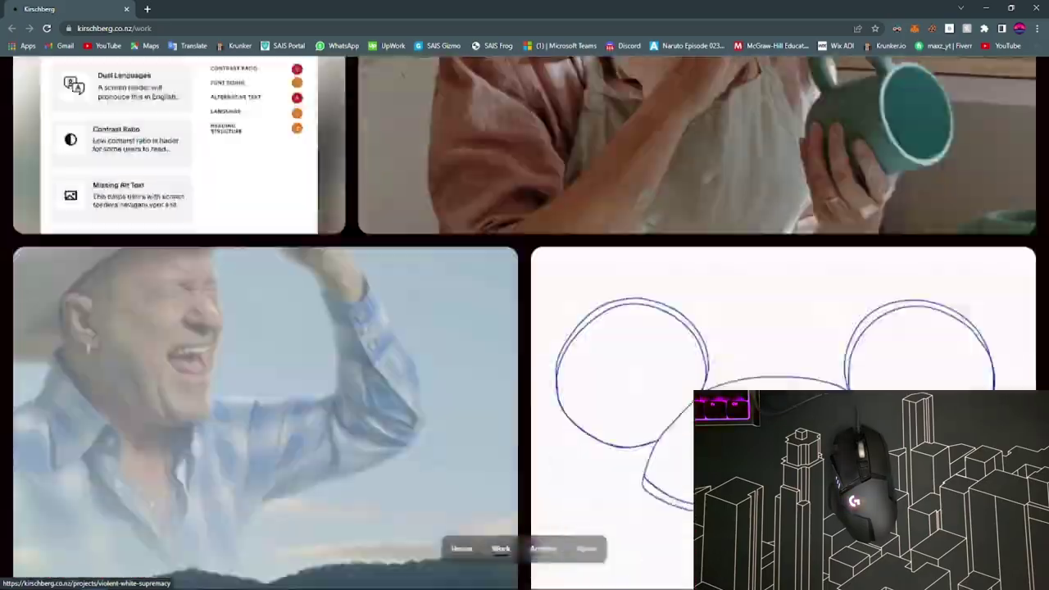
{"action": "scroll", "coordinate": [316, 521], "scroll_direction": "down", "scroll_amount": 5}
{"action": "scroll", "coordinate": [317, 521], "scroll_direction": "down", "scroll_amount": 5}
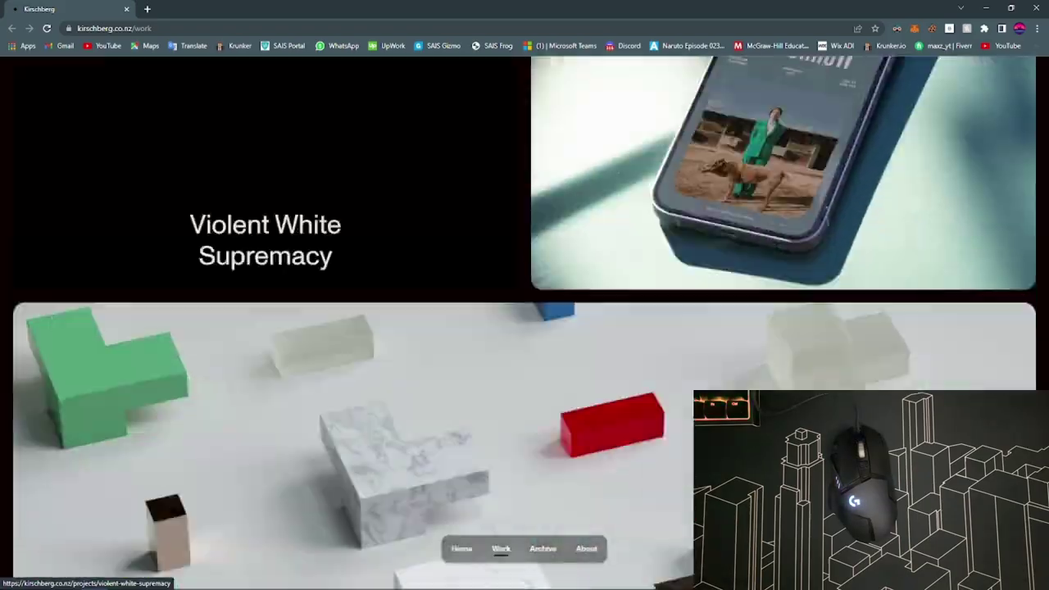
{"action": "scroll", "coordinate": [316, 522], "scroll_direction": "down", "scroll_amount": 5}
{"action": "scroll", "coordinate": [316, 521], "scroll_direction": "down", "scroll_amount": 5}
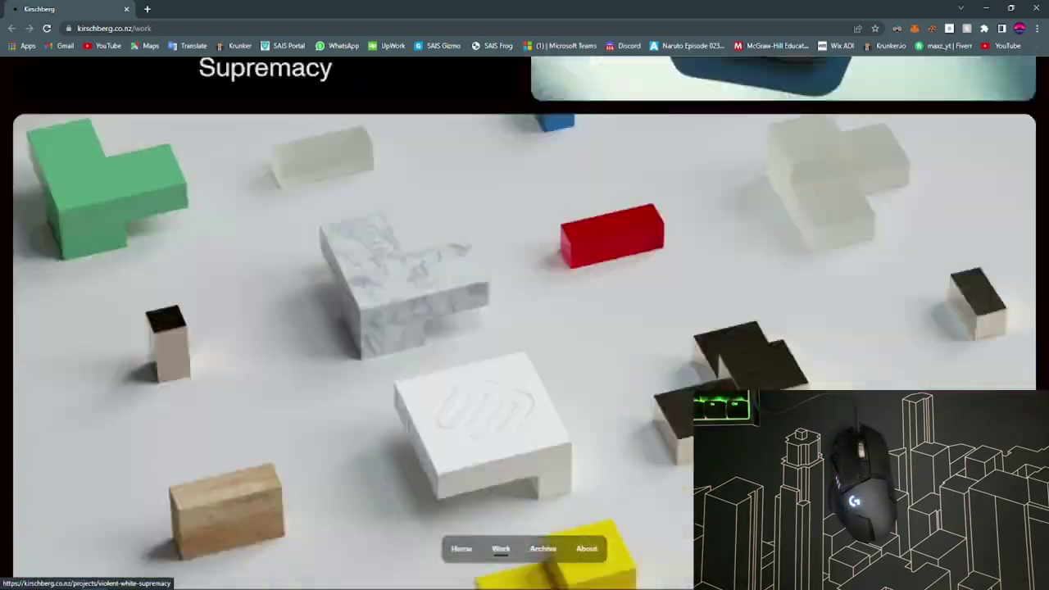
{"action": "scroll", "coordinate": [316, 521], "scroll_direction": "down", "scroll_amount": 5}
{"action": "scroll", "coordinate": [317, 521], "scroll_direction": "down", "scroll_amount": 5}
{"action": "scroll", "coordinate": [316, 521], "scroll_direction": "down", "scroll_amount": 5}
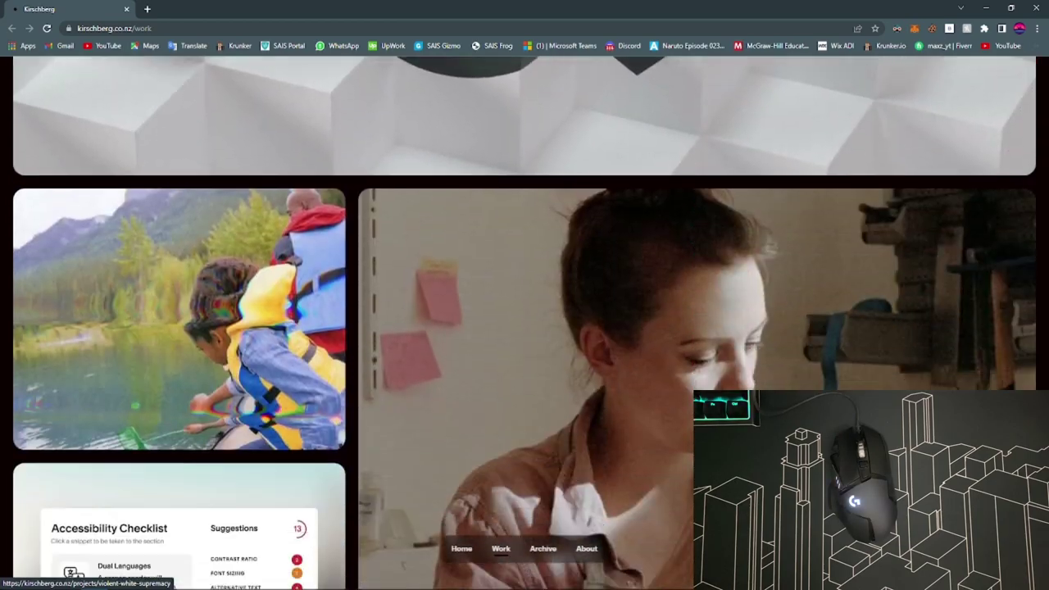
{"action": "scroll", "coordinate": [316, 521], "scroll_direction": "down", "scroll_amount": 5}
{"action": "scroll", "coordinate": [316, 521], "scroll_direction": "down", "scroll_amount": 5}
{"action": "scroll", "coordinate": [316, 521], "scroll_direction": "down", "scroll_amount": 3}
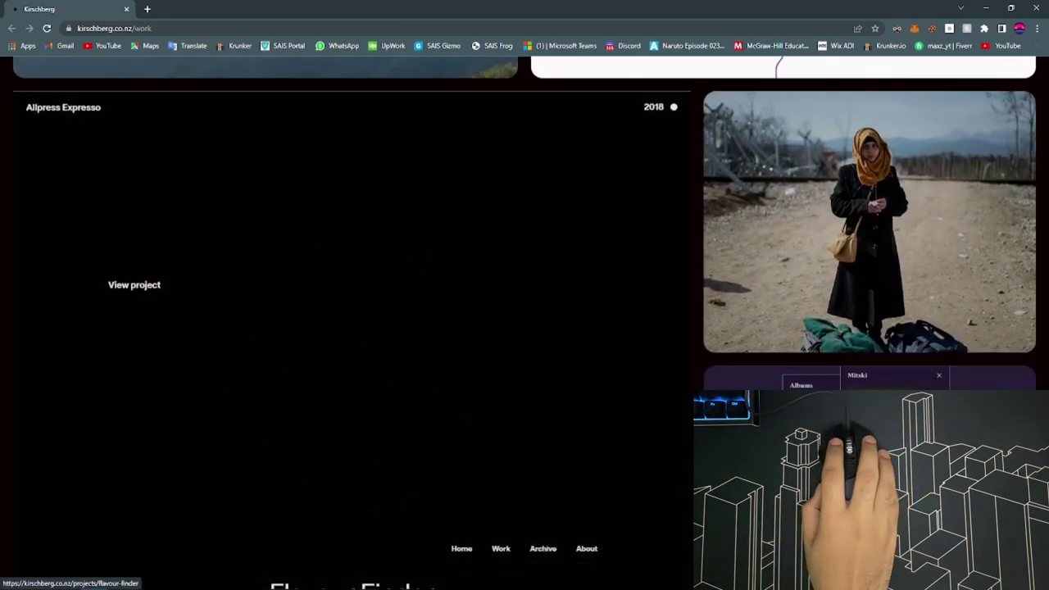
{"action": "scroll", "coordinate": [317, 521], "scroll_direction": "down", "scroll_amount": 5}
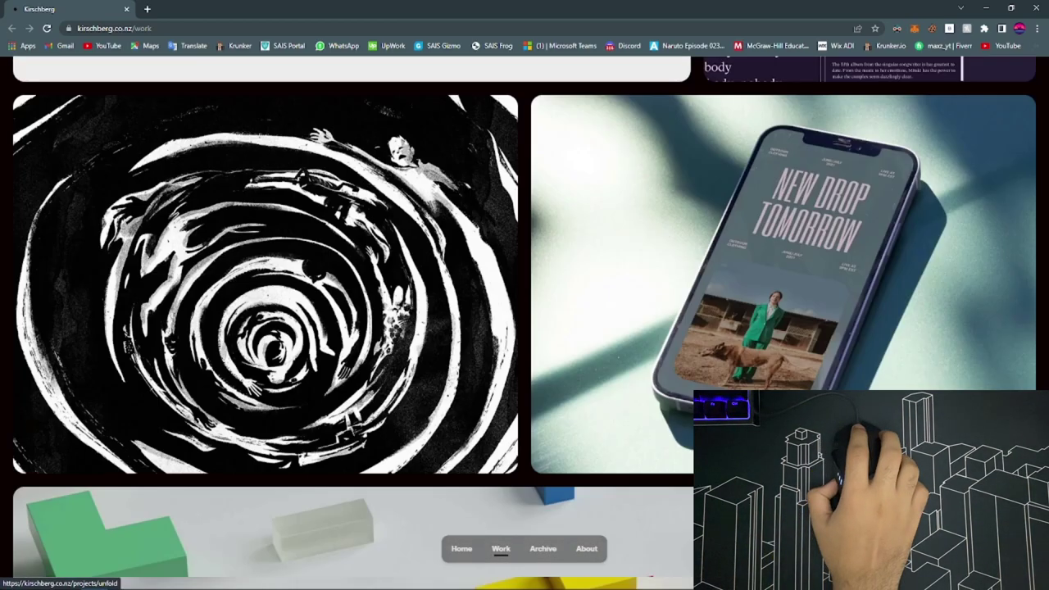
{"action": "scroll", "coordinate": [316, 521], "scroll_direction": "down", "scroll_amount": 5}
{"action": "scroll", "coordinate": [316, 521], "scroll_direction": "up", "scroll_amount": 5}
{"action": "scroll", "coordinate": [316, 521], "scroll_direction": "down", "scroll_amount": 5}
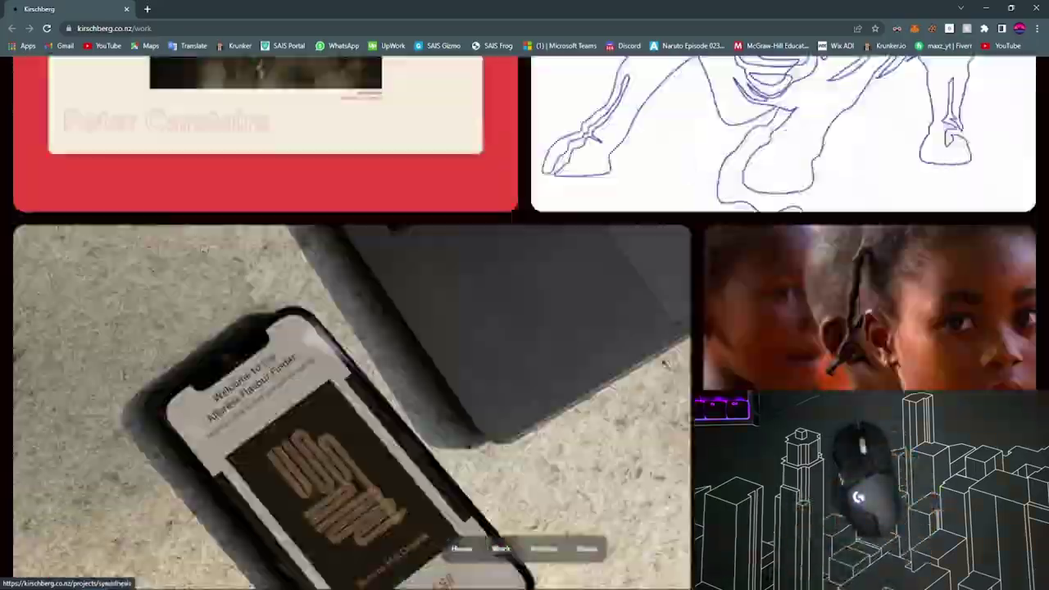
{"action": "scroll", "coordinate": [316, 521], "scroll_direction": "down", "scroll_amount": 5}
{"action": "scroll", "coordinate": [316, 521], "scroll_direction": "up", "scroll_amount": 5}
{"action": "scroll", "coordinate": [317, 521], "scroll_direction": "down", "scroll_amount": 5}
{"action": "scroll", "coordinate": [316, 522], "scroll_direction": "down", "scroll_amount": 3}
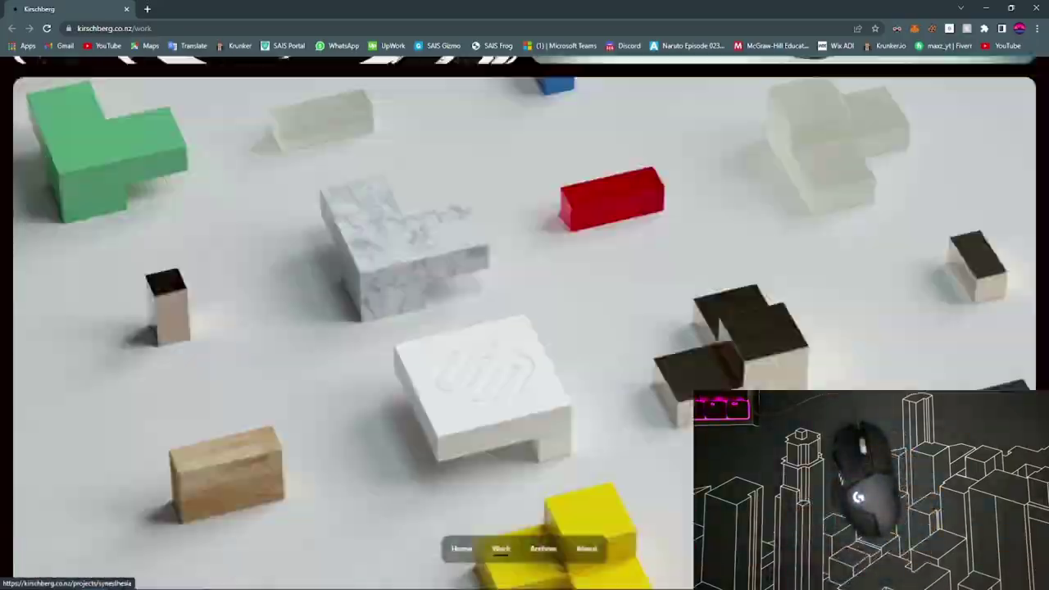
{"action": "scroll", "coordinate": [524, 328], "scroll_direction": "up", "scroll_amount": 5}
{"action": "scroll", "coordinate": [524, 328], "scroll_direction": "down", "scroll_amount": 5}
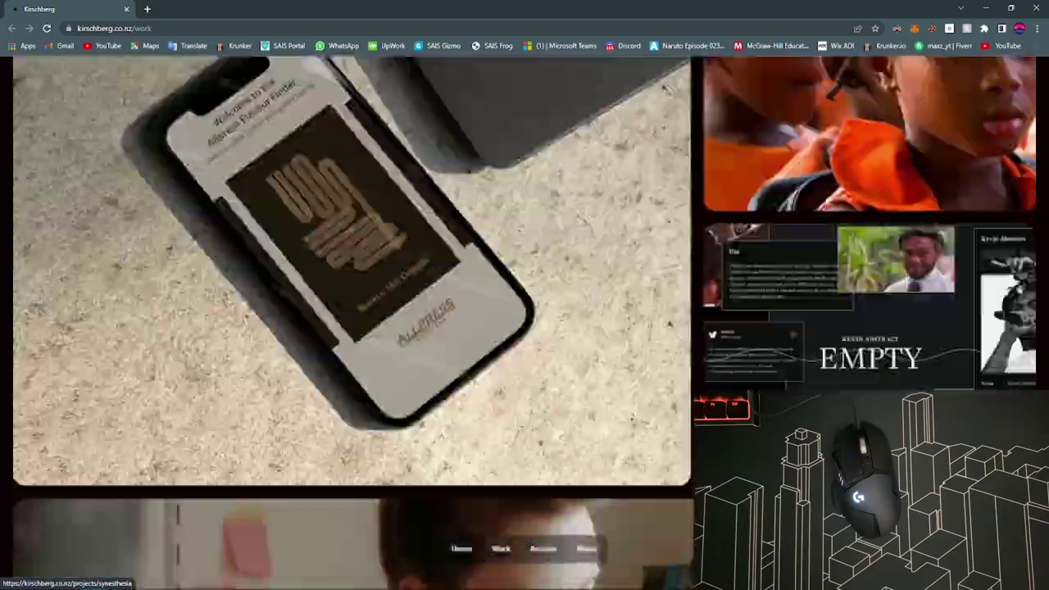
{"action": "scroll", "coordinate": [524, 327], "scroll_direction": "down", "scroll_amount": 5}
{"action": "scroll", "coordinate": [524, 328], "scroll_direction": "up", "scroll_amount": 5}
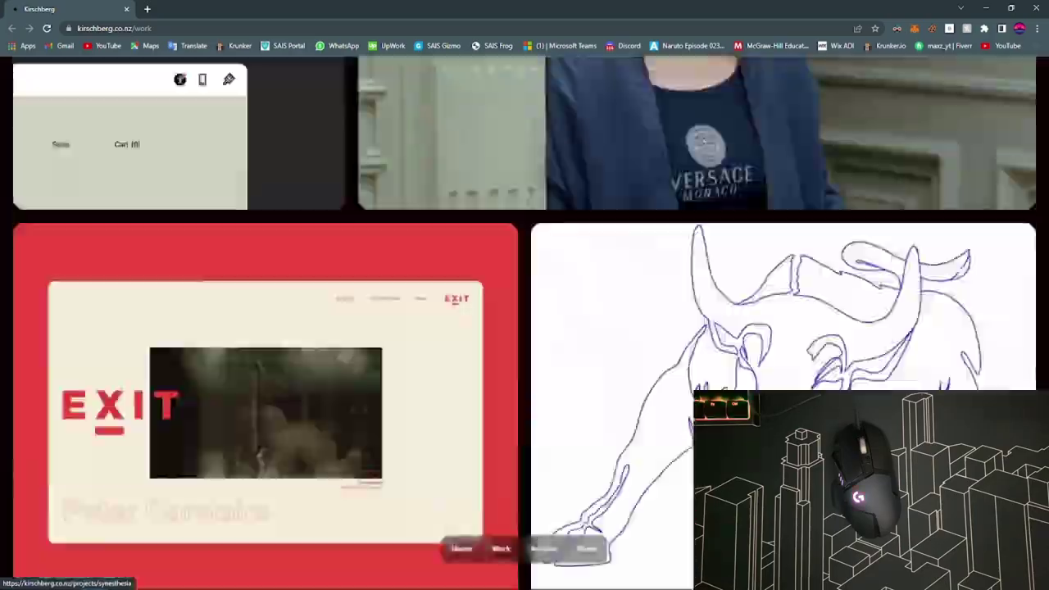
{"action": "scroll", "coordinate": [524, 327], "scroll_direction": "down", "scroll_amount": 5}
{"action": "scroll", "coordinate": [524, 327], "scroll_direction": "down", "scroll_amount": 5}
{"action": "scroll", "coordinate": [525, 327], "scroll_direction": "down", "scroll_amount": 5}
{"action": "scroll", "coordinate": [525, 327], "scroll_direction": "down", "scroll_amount": 5}
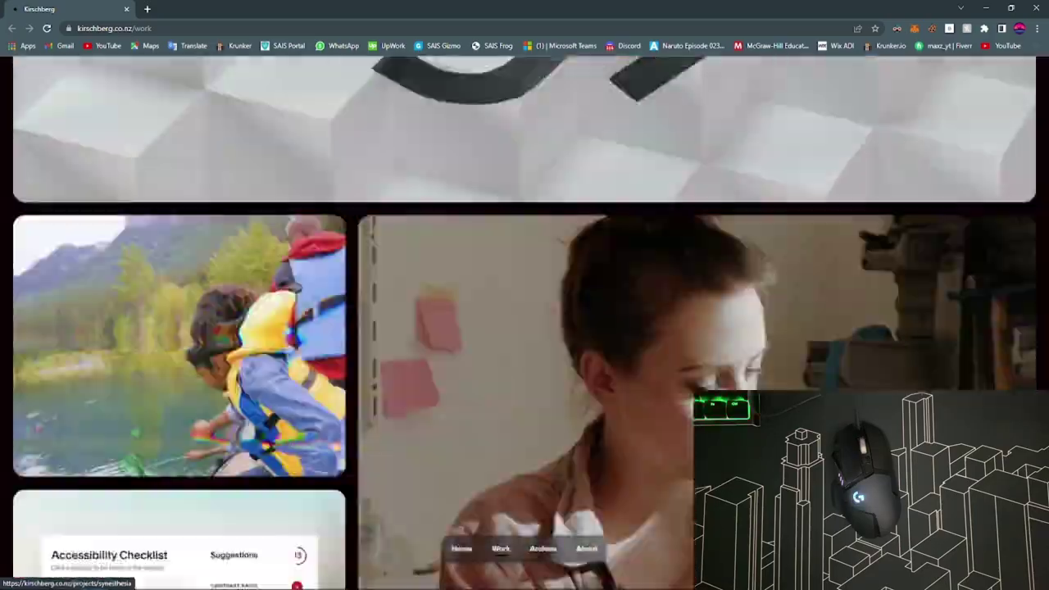
{"action": "scroll", "coordinate": [525, 328], "scroll_direction": "down", "scroll_amount": 3}
{"action": "scroll", "coordinate": [524, 328], "scroll_direction": "down", "scroll_amount": 2}
{"action": "scroll", "coordinate": [525, 328], "scroll_direction": "up", "scroll_amount": 3}
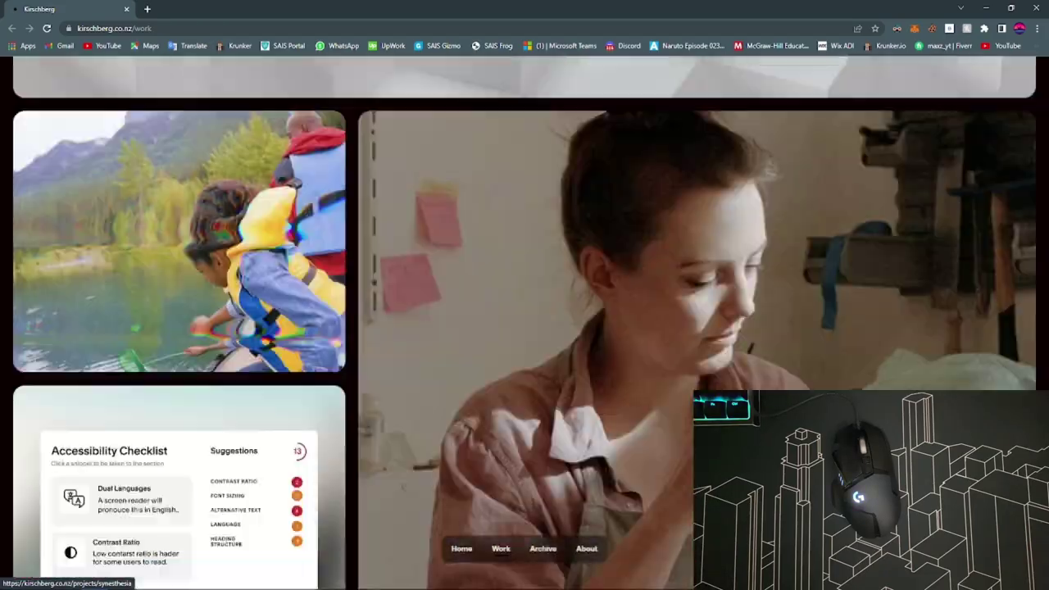
{"action": "scroll", "coordinate": [524, 328], "scroll_direction": "up", "scroll_amount": 3}
{"action": "scroll", "coordinate": [525, 327], "scroll_direction": "up", "scroll_amount": 5}
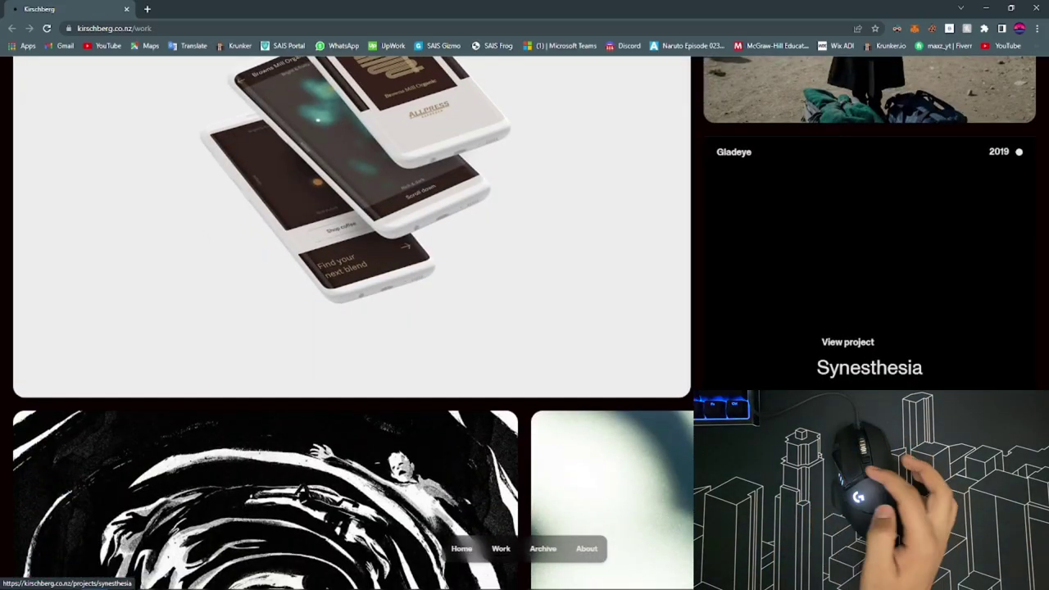
{"action": "scroll", "coordinate": [847, 342], "scroll_direction": "down", "scroll_amount": 2}
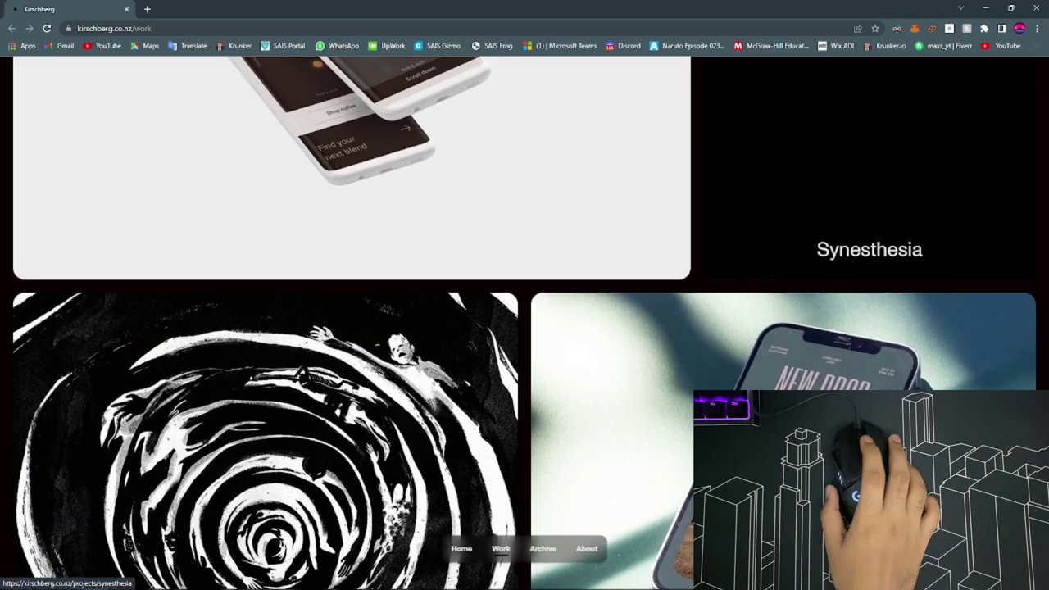
{"action": "scroll", "coordinate": [525, 328], "scroll_direction": "down", "scroll_amount": 3}
{"action": "scroll", "coordinate": [524, 327], "scroll_direction": "down", "scroll_amount": 2}
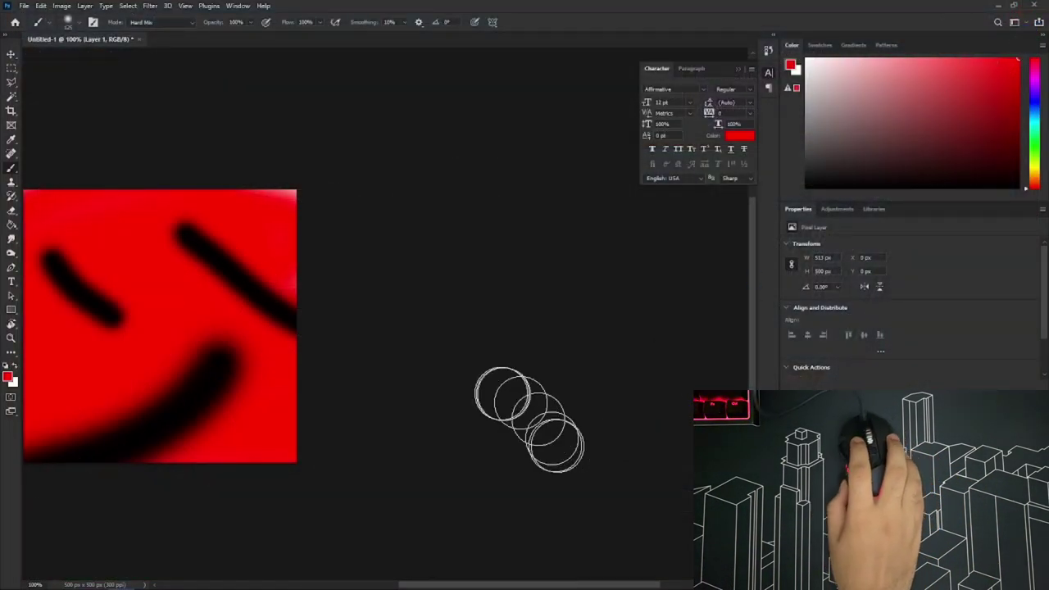
{"action": "mouse_move", "coordinate": [524, 584]}
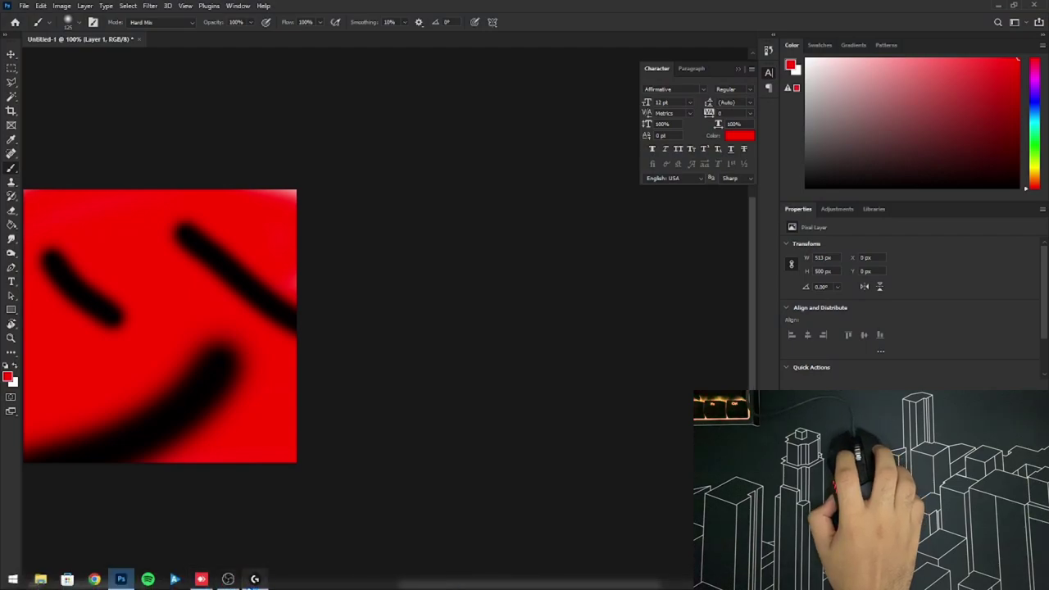
Bring G HUB to the front and leave LIGHTSYNC for the G502 HERO home screen
{"action": "left_click", "coordinate": [255, 578]}
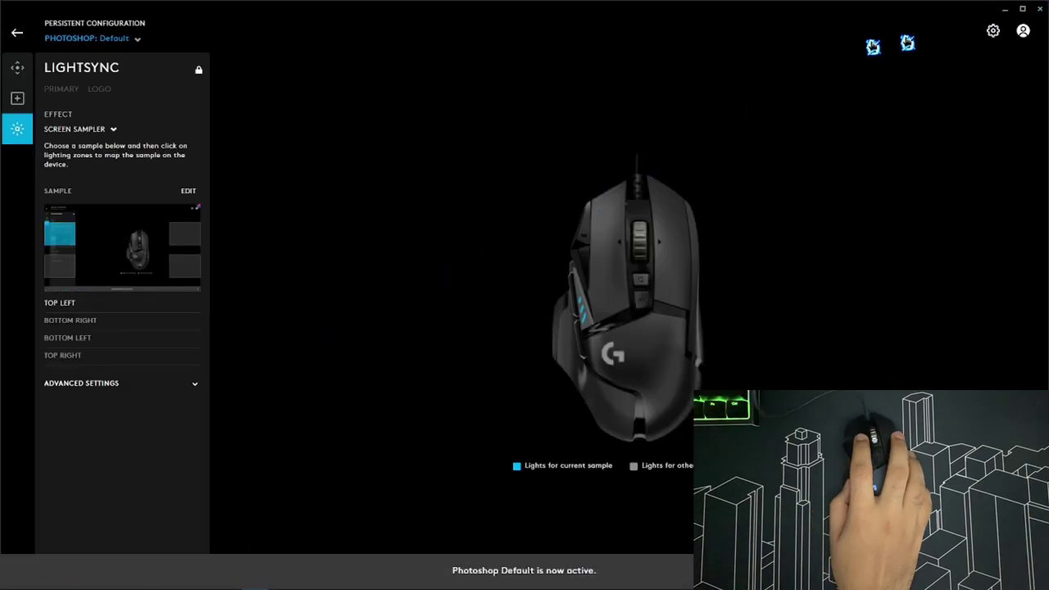
{"action": "left_click", "coordinate": [17, 33]}
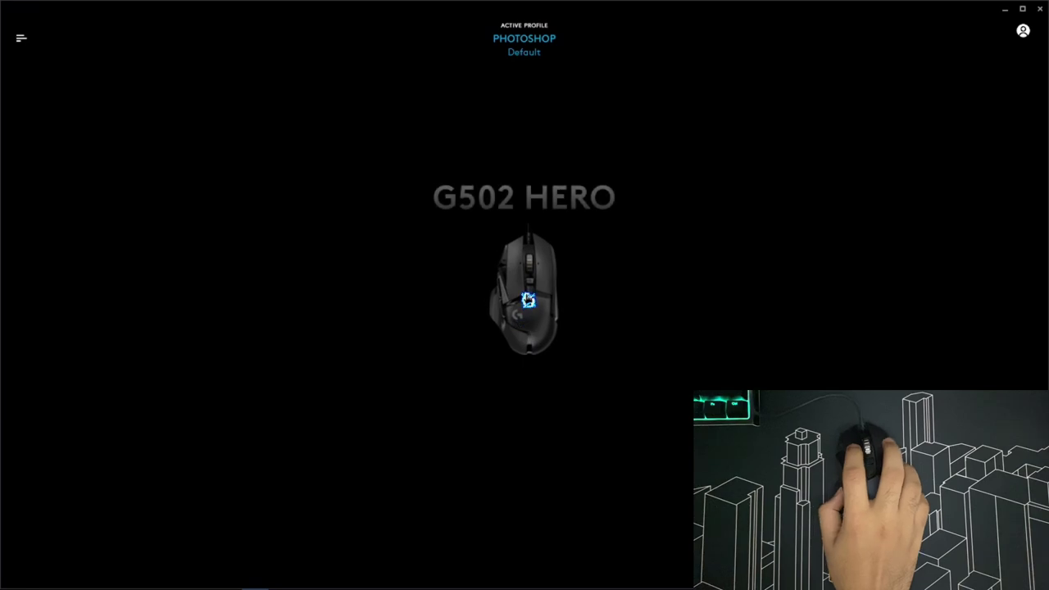